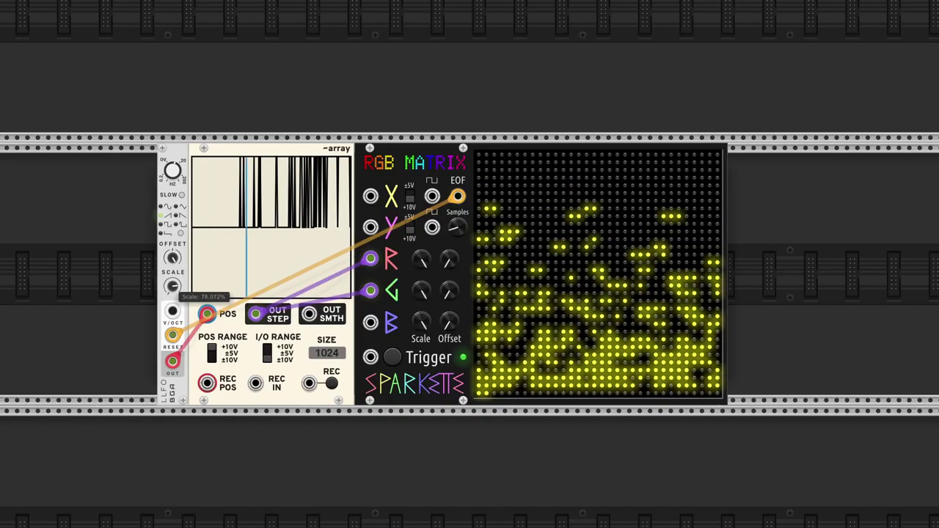
Adjust the LLFO's scale and unplug the array step-output cable from the RGB Matrix's red input
{"action": "left_click_drag", "start_coordinate": [172, 286], "coordinate": [172, 296]}
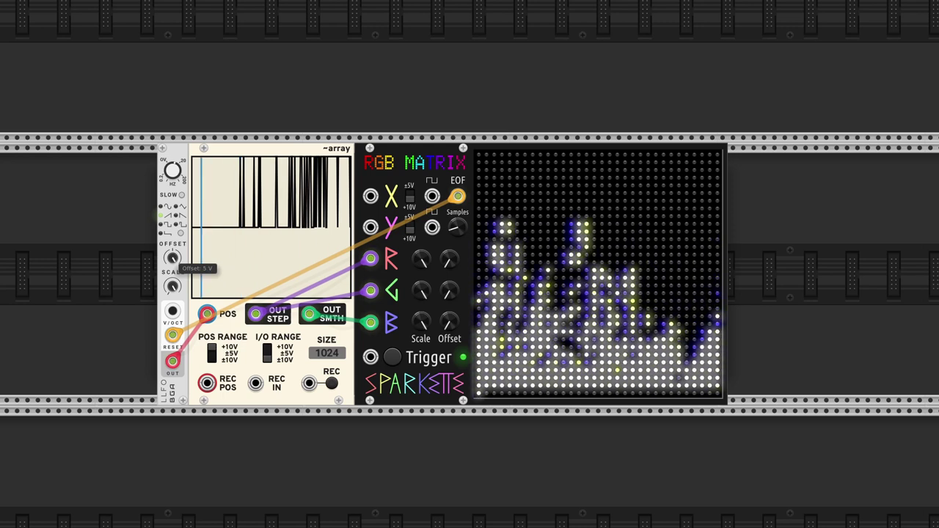
{"action": "left_click_drag", "start_coordinate": [371, 258], "coordinate": [353, 253]}
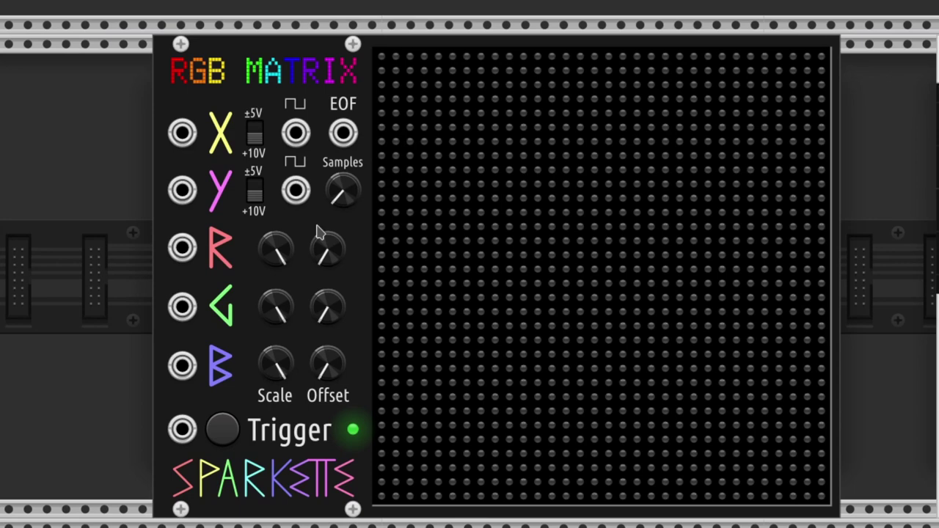
Adjust the RGB Matrix's Samples Per Pixel setting and zoom in on the audio waveform around 0.4 seconds
{"action": "mouse_move", "coordinate": [349, 195]}
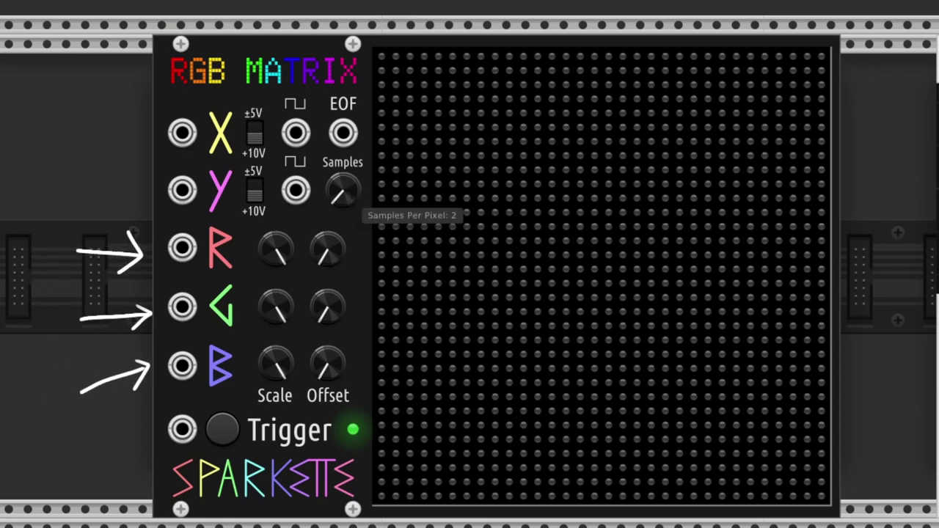
{"action": "left_click_drag", "start_coordinate": [339, 192], "coordinate": [339, 176]}
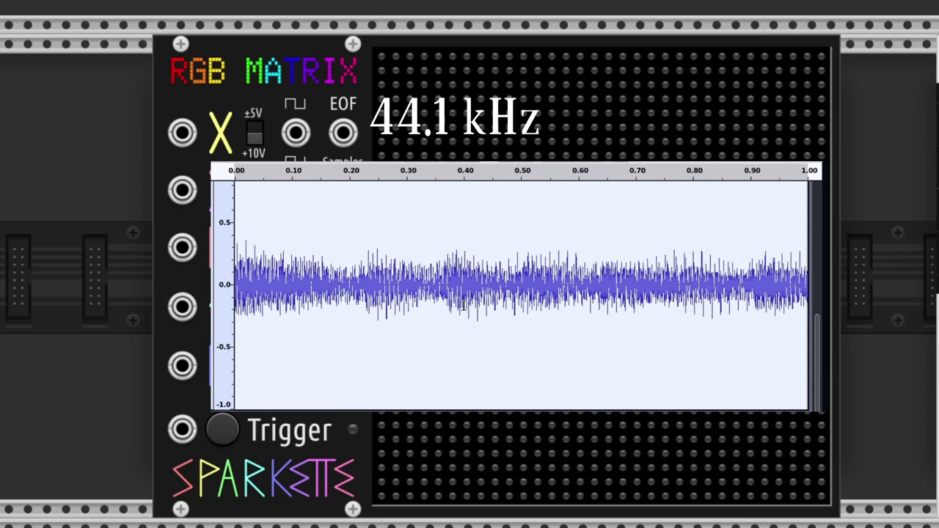
{"action": "scroll", "coordinate": [463, 306], "scroll_direction": "up", "scroll_amount": 8}
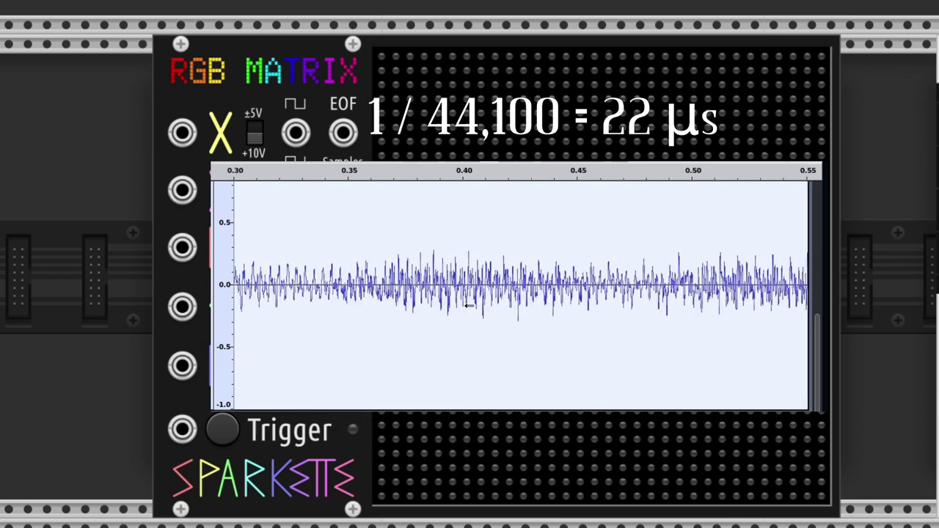
{"action": "scroll", "coordinate": [468, 306], "scroll_direction": "up", "scroll_amount": 2}
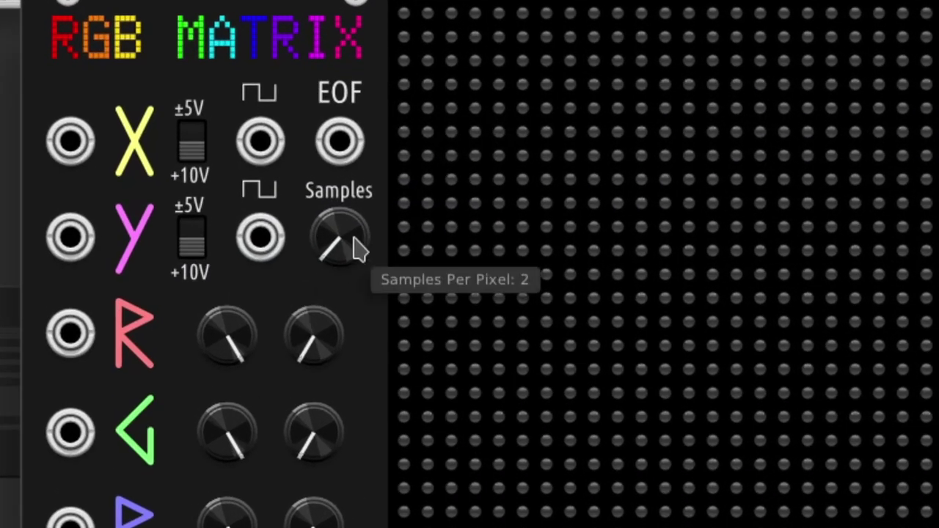
{"action": "mouse_move", "coordinate": [339, 237]}
{"action": "left_mouse_down"}
{"action": "mouse_move", "coordinate": [339, 246]}
{"action": "mouse_move", "coordinate": [339, 209]}
{"action": "mouse_move", "coordinate": [339, 242]}
{"action": "left_mouse_up"}
Patch the RGB Matrix's X pulse output to its green input and the Y pulse output to Scope IN 2, and adjust the Samples setting
{"action": "left_click_drag", "start_coordinate": [300, 286], "coordinate": [400, 129]}
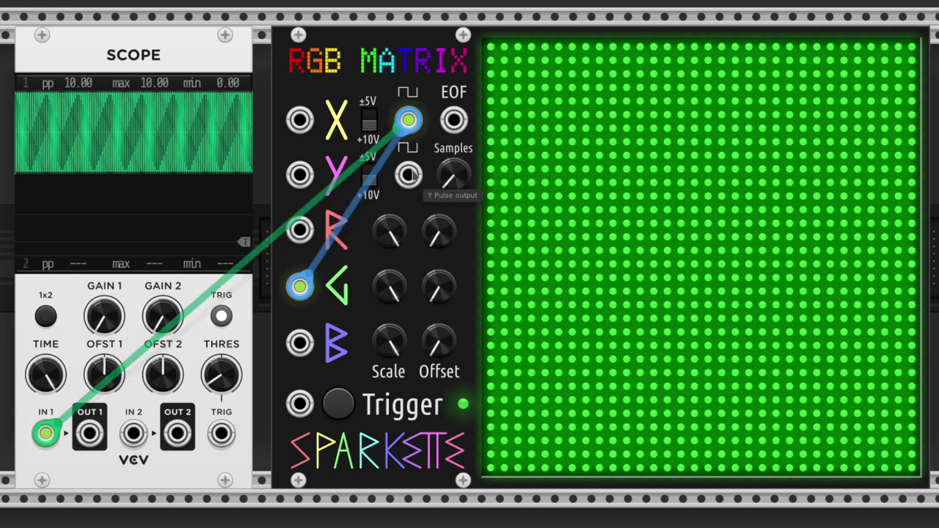
{"action": "left_click_drag", "start_coordinate": [409, 173], "coordinate": [165, 420]}
{"action": "left_click_drag", "start_coordinate": [165, 420], "coordinate": [134, 433]}
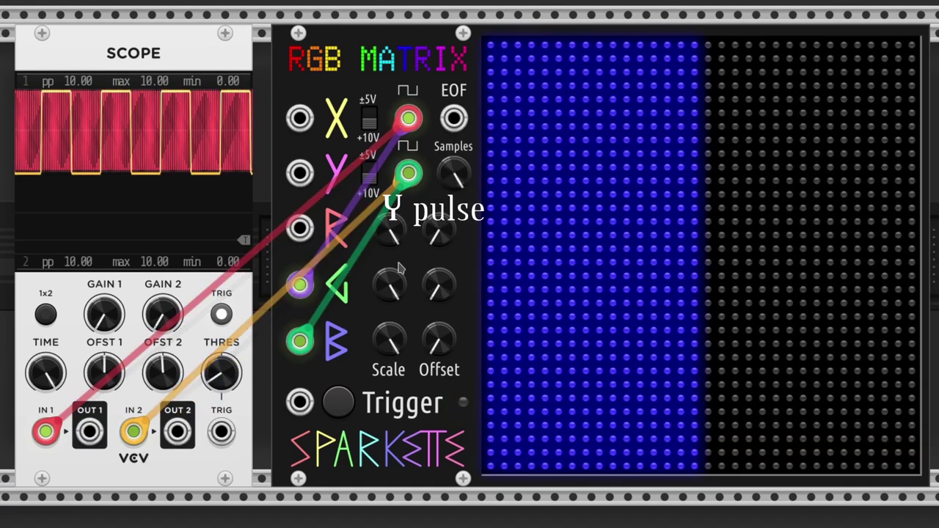
{"action": "mouse_move", "coordinate": [299, 284]}
{"action": "left_mouse_down"}
{"action": "mouse_move", "coordinate": [299, 229]}
{"action": "mouse_move", "coordinate": [299, 285]}
{"action": "left_mouse_up"}
{"action": "mouse_move", "coordinate": [453, 173]}
{"action": "left_mouse_down"}
{"action": "mouse_move", "coordinate": [454, 196]}
{"action": "mouse_move", "coordinate": [461, 176]}
{"action": "left_mouse_up"}
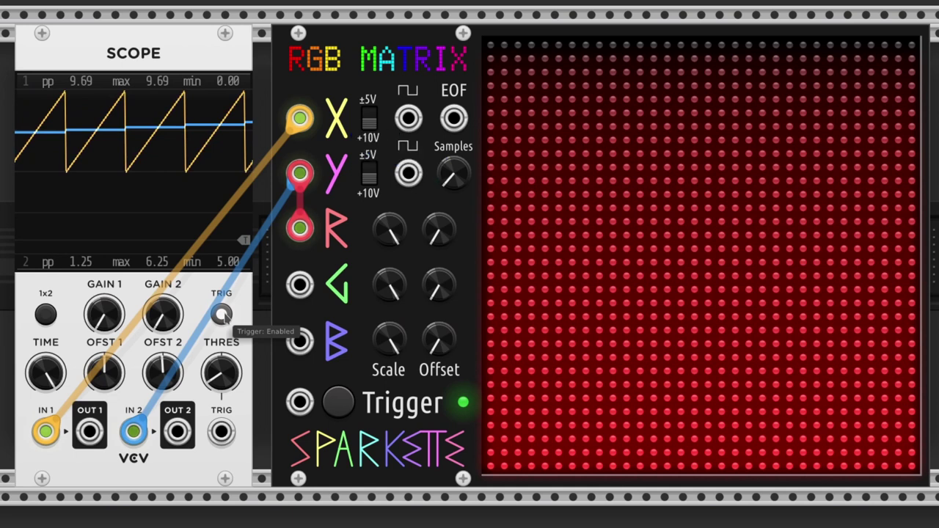
Switch the Scope's trigger off and back on to compare the displayed X and Y signals
{"action": "left_click", "coordinate": [223, 315]}
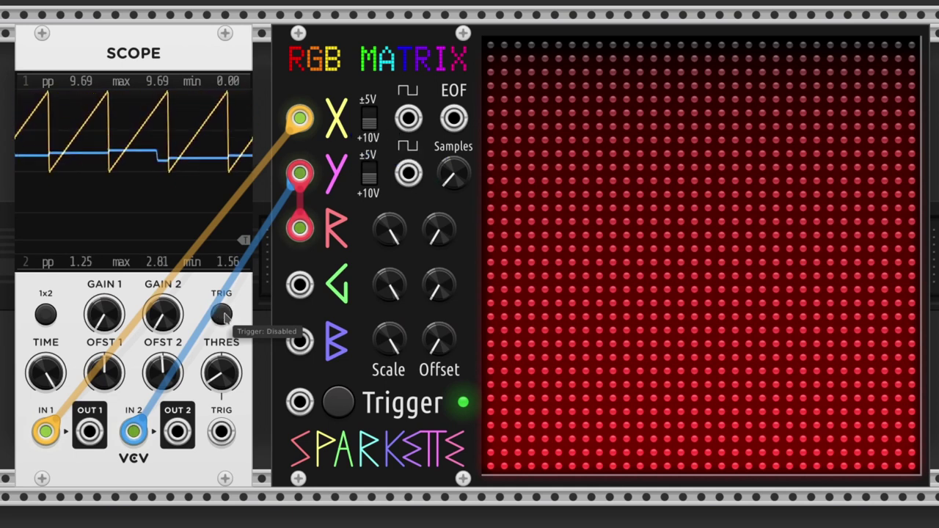
{"action": "left_click", "coordinate": [222, 315]}
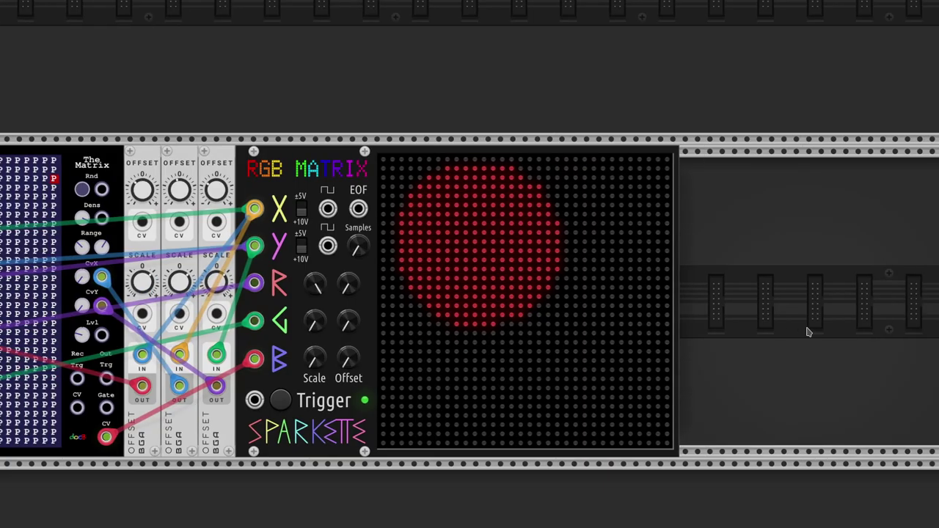
Look over the chain of TheMatrix and Offset modules patched into the RGB Matrix
{"action": "scroll", "coordinate": [807, 332], "scroll_direction": "right", "scroll_amount": 2}
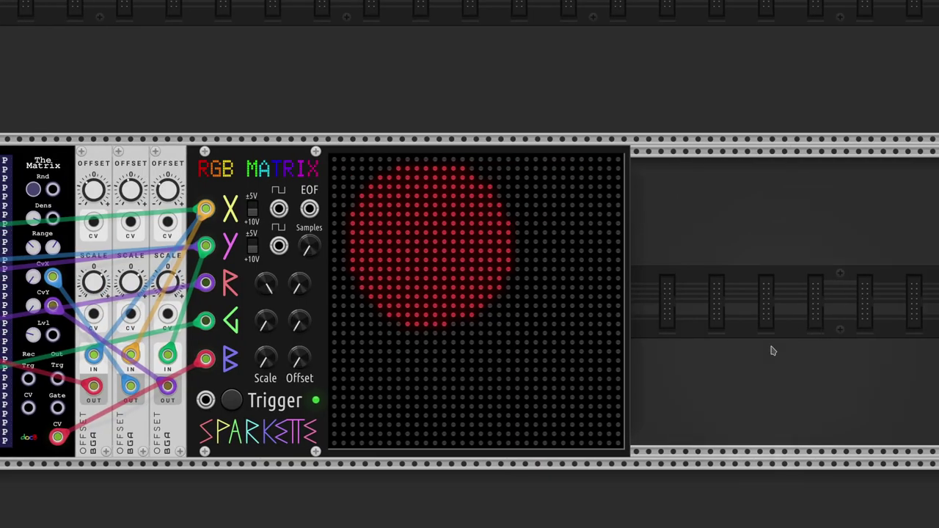
{"action": "scroll", "coordinate": [772, 351], "scroll_direction": "down", "scroll_amount": 1}
{"action": "scroll", "coordinate": [771, 351], "scroll_direction": "right", "scroll_amount": 1}
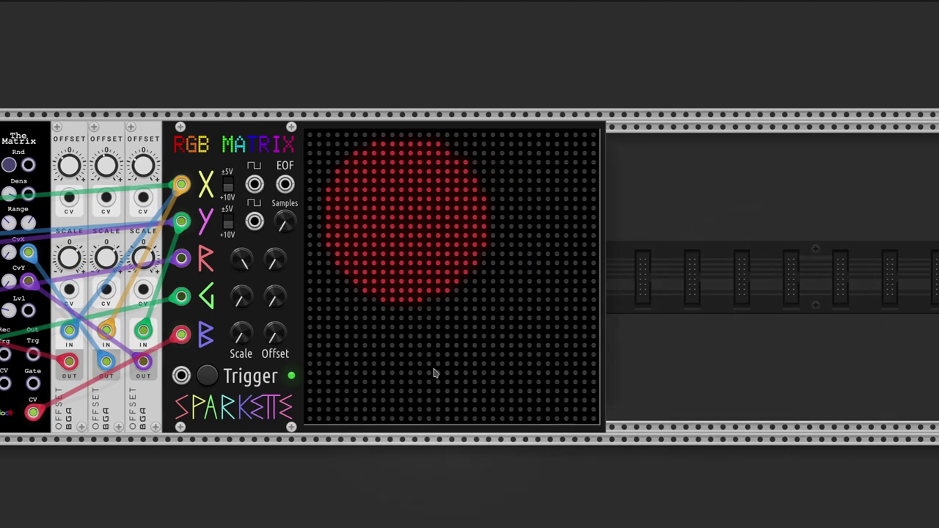
{"action": "scroll", "coordinate": [241, 328], "scroll_direction": "left", "scroll_amount": 18}
{"action": "scroll", "coordinate": [242, 323], "scroll_direction": "left", "scroll_amount": 11}
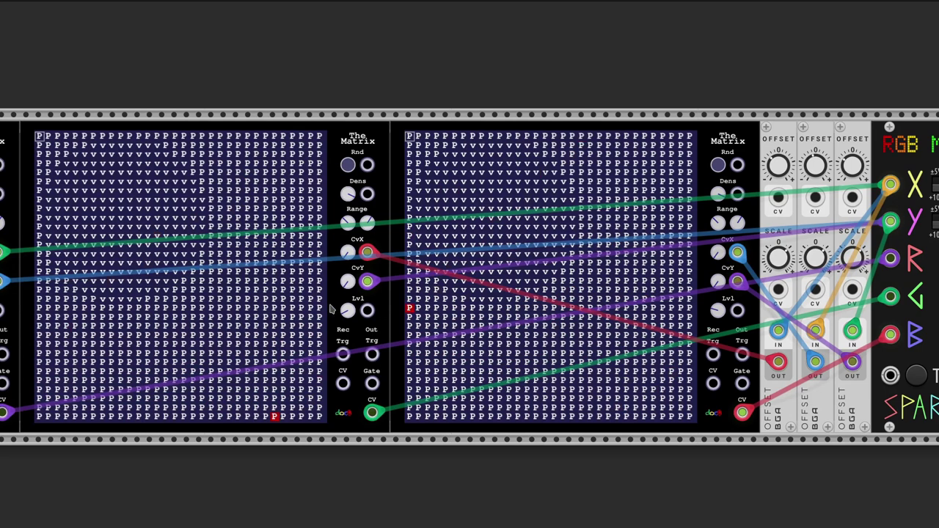
{"action": "scroll", "coordinate": [345, 312], "scroll_direction": "left", "scroll_amount": 10}
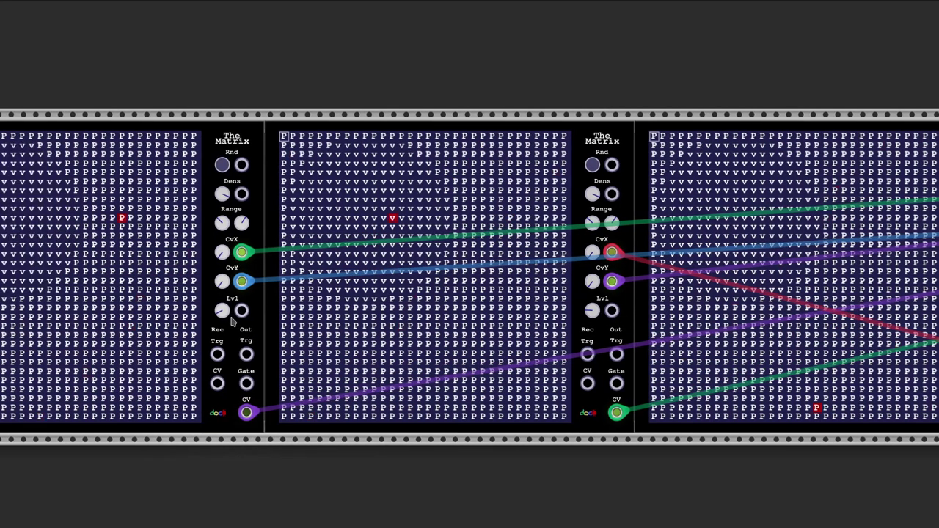
{"action": "scroll", "coordinate": [257, 331], "scroll_direction": "right", "scroll_amount": 20}
{"action": "scroll", "coordinate": [314, 358], "scroll_direction": "right", "scroll_amount": 2}
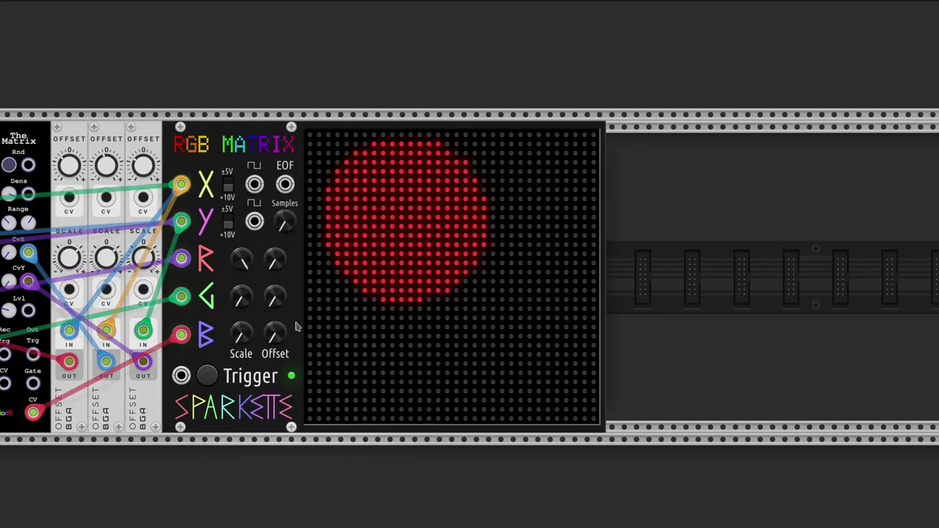
Raise the Scale of the RGB Matrix's blue and green channels
{"action": "left_click_drag", "start_coordinate": [241, 297], "coordinate": [242, 315]}
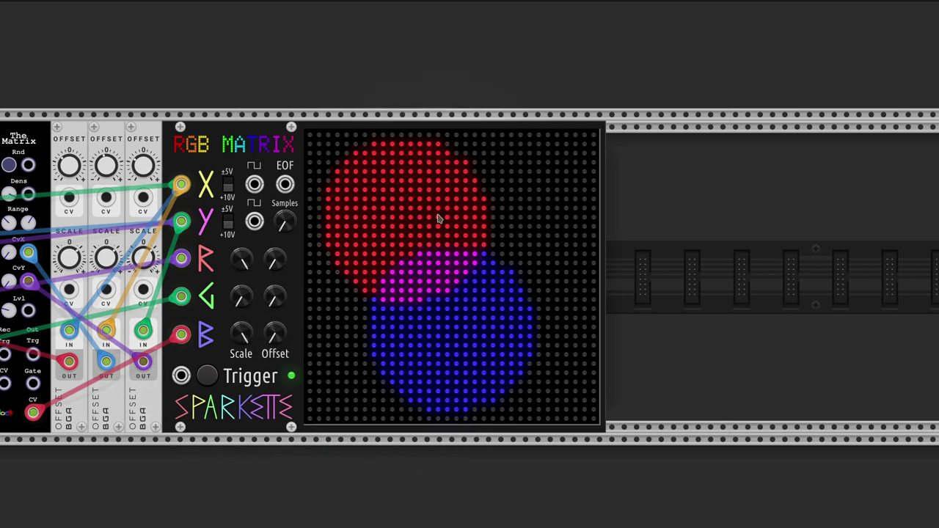
{"action": "left_click_drag", "start_coordinate": [241, 296], "coordinate": [241, 238]}
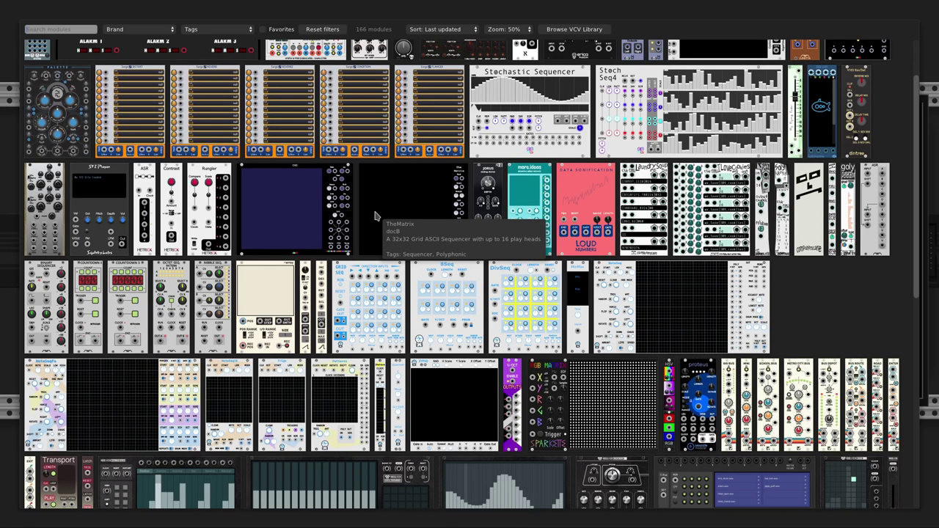
Add docB's TheMatrix module beside the RGB Matrix and shift it slightly away to leave a small gap
{"action": "left_click", "coordinate": [374, 216]}
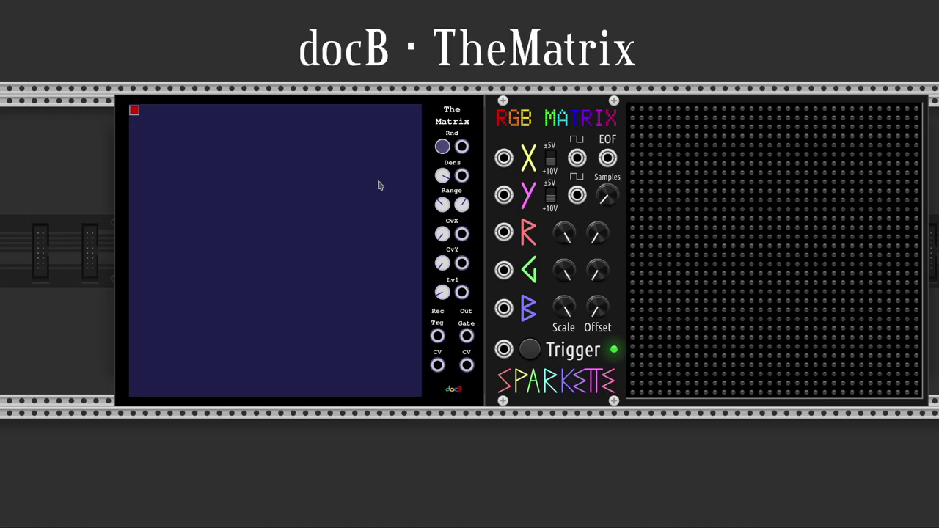
{"action": "left_click_drag", "start_coordinate": [431, 161], "coordinate": [421, 160]}
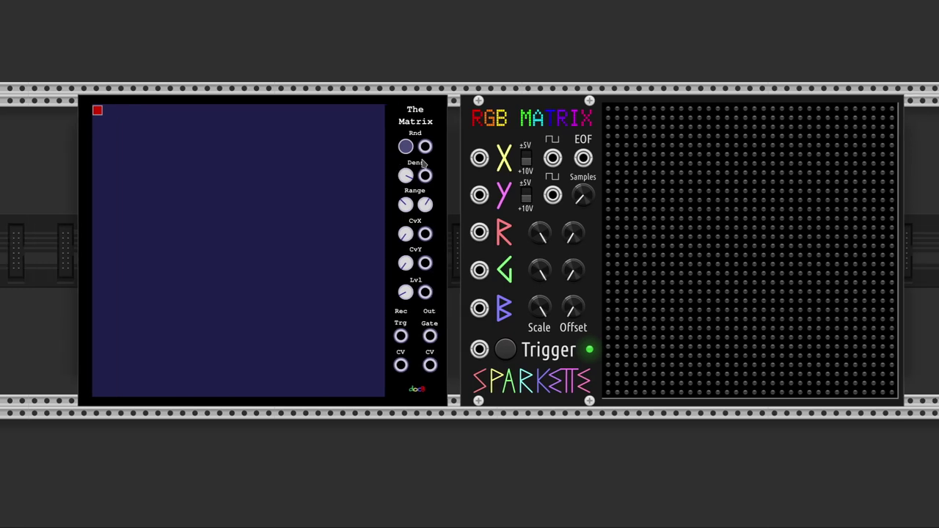
{"action": "scroll", "coordinate": [422, 163], "scroll_direction": "up", "scroll_amount": 1}
{"action": "scroll", "coordinate": [342, 161], "scroll_direction": "down", "scroll_amount": 1}
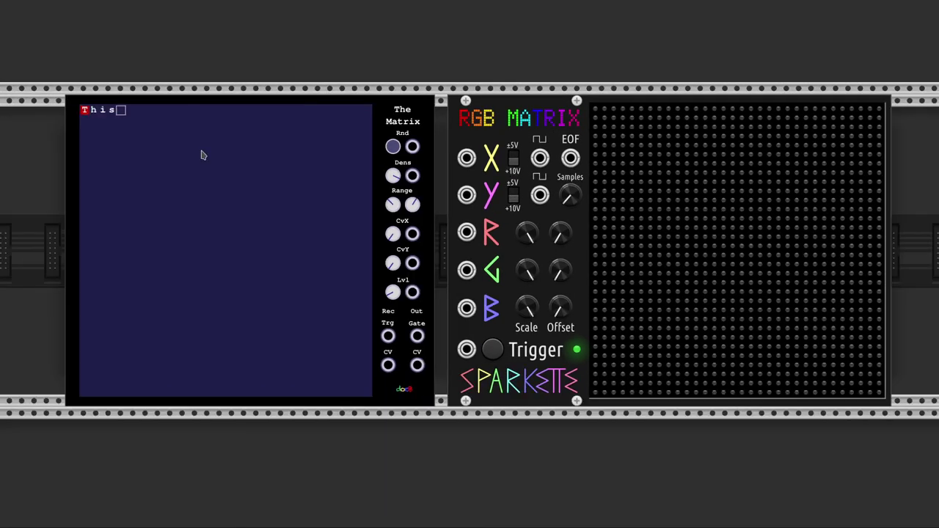
Fill TheMatrix's grid with four lines of text, starting with "This sequencer works with ascii" and ending with "the header is placed by voltage"
{"action": "type", "text": "sequencer works with ascii"}
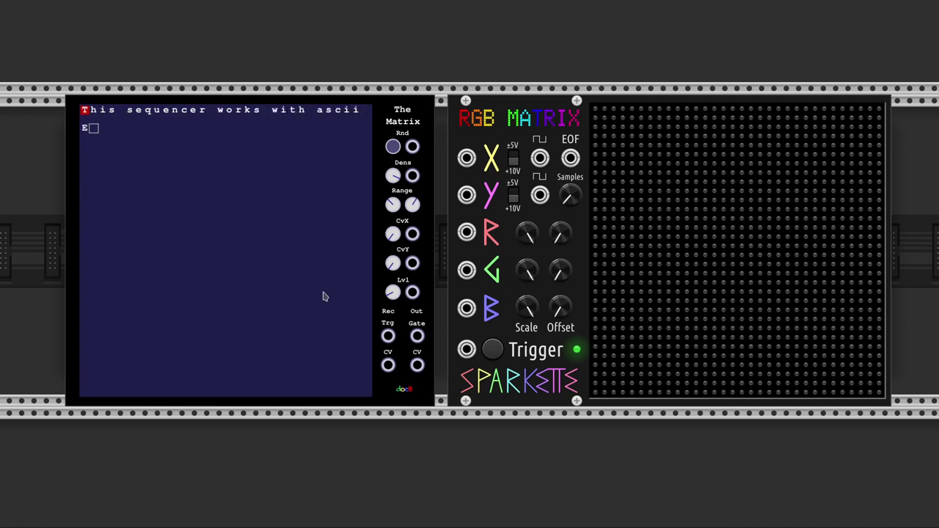
{"action": "key", "text": "Return"}
{"action": "scroll", "coordinate": [13, 143], "scroll_direction": "right", "scroll_amount": 1}
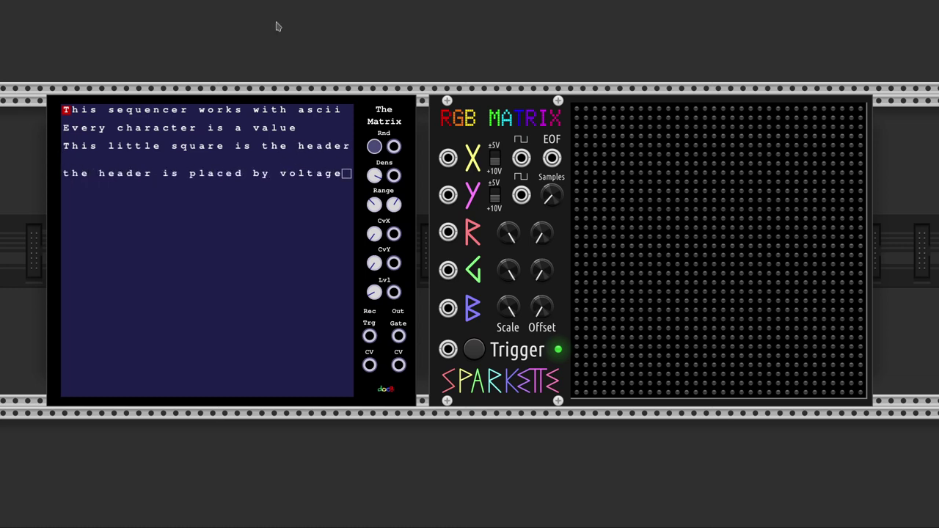
Patch the RGB Matrix's X and Y to TheMatrix's CvX and CvY, and try its CV and Gate outputs on the green input
{"action": "left_click_drag", "start_coordinate": [448, 157], "coordinate": [393, 233]}
{"action": "left_click_drag", "start_coordinate": [447, 194], "coordinate": [394, 262]}
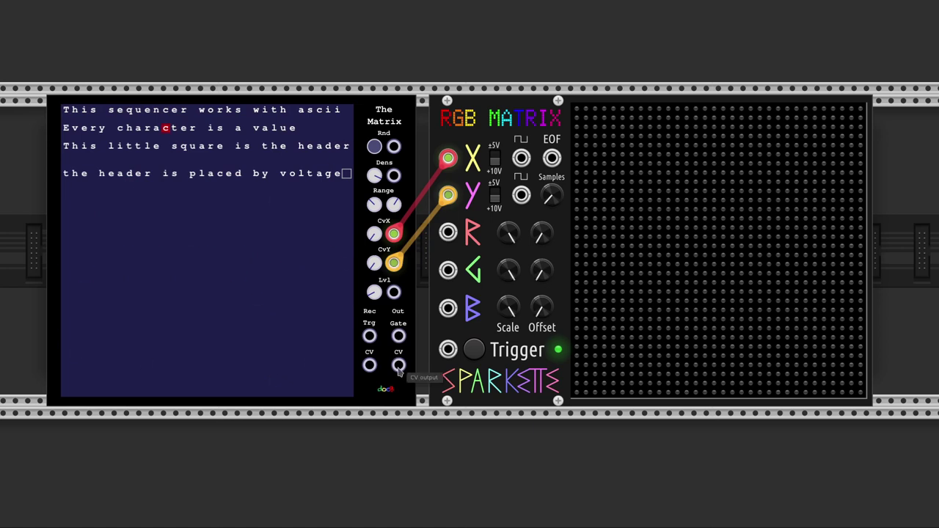
{"action": "left_click_drag", "start_coordinate": [398, 371], "coordinate": [448, 270]}
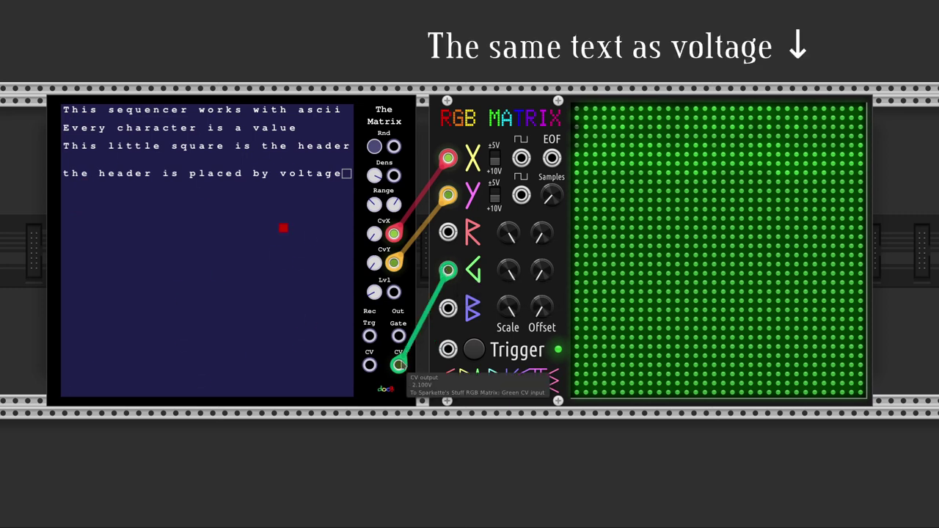
{"action": "left_click_drag", "start_coordinate": [399, 364], "coordinate": [398, 335]}
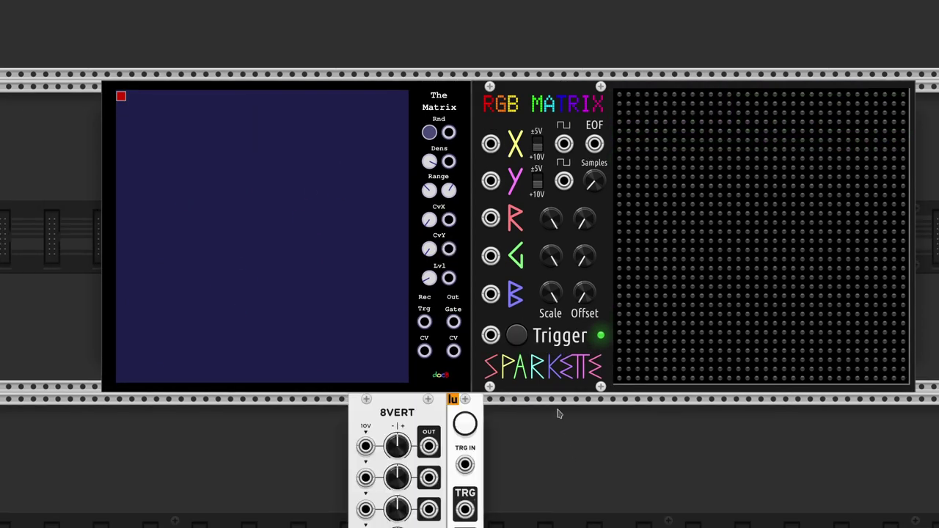
On the empty TheMatrix, patch the RGB Matrix's X and Y to CvX and CvY, and its X pulse output to Rec Trg
{"action": "left_click_drag", "start_coordinate": [490, 143], "coordinate": [448, 219]}
{"action": "left_click_drag", "start_coordinate": [490, 180], "coordinate": [448, 249]}
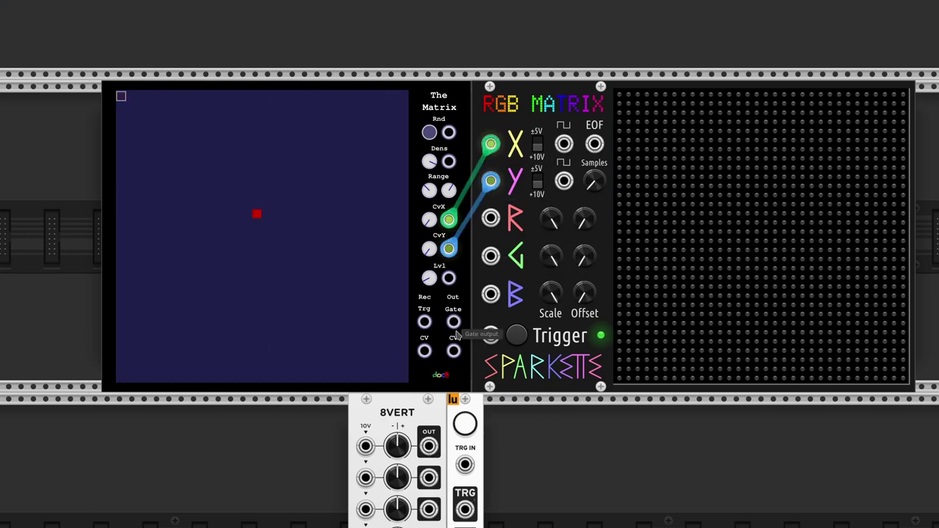
{"action": "left_click_drag", "start_coordinate": [563, 144], "coordinate": [423, 321]}
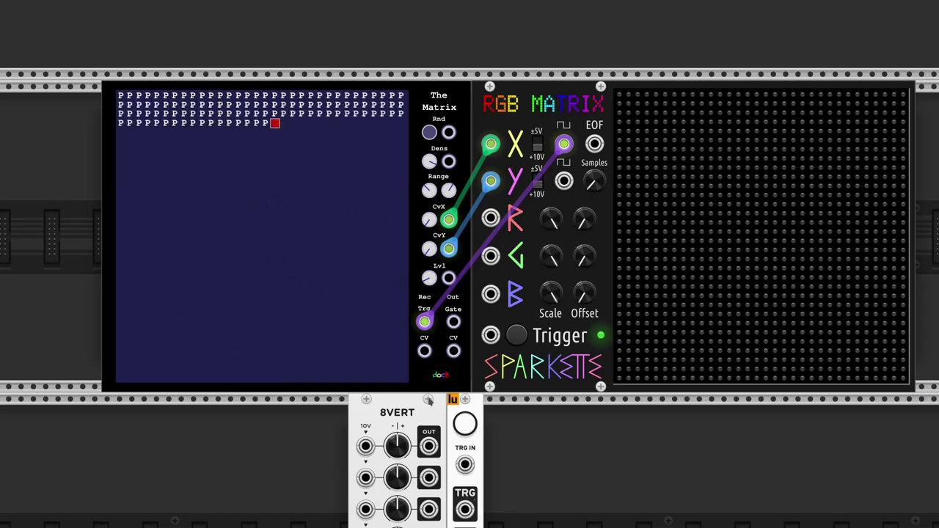
Patch the 8VERT's first output to TheMatrix's Rec CV, and TheMatrix's CV output to the RGB Matrix's green input
{"action": "left_click_drag", "start_coordinate": [429, 446], "coordinate": [424, 351]}
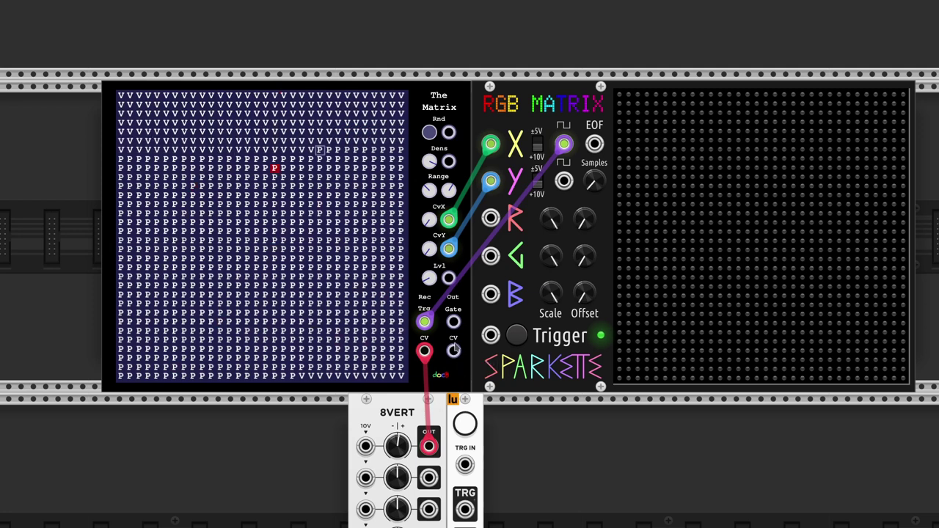
{"action": "left_click_drag", "start_coordinate": [454, 350], "coordinate": [488, 257]}
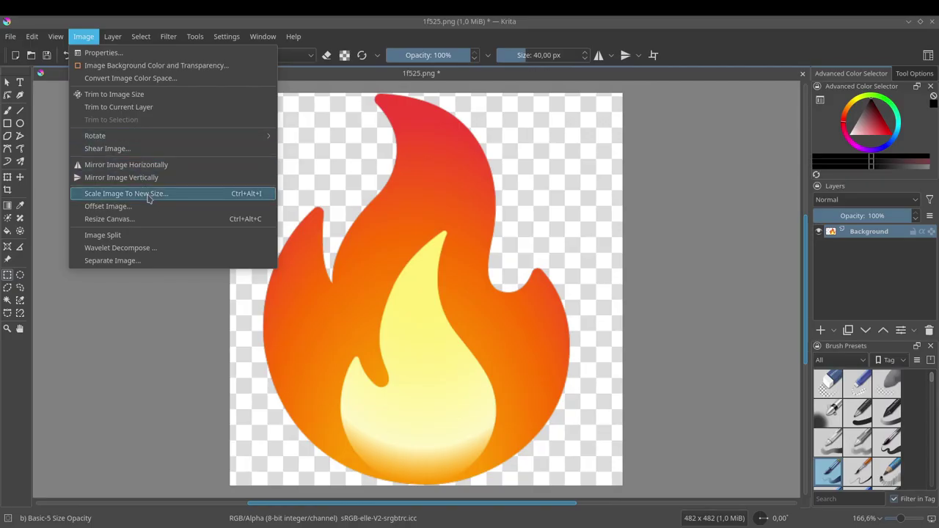
Switch to Krita and scale the fire image to 32 × 32 pixels
{"action": "left_click", "coordinate": [148, 194]}
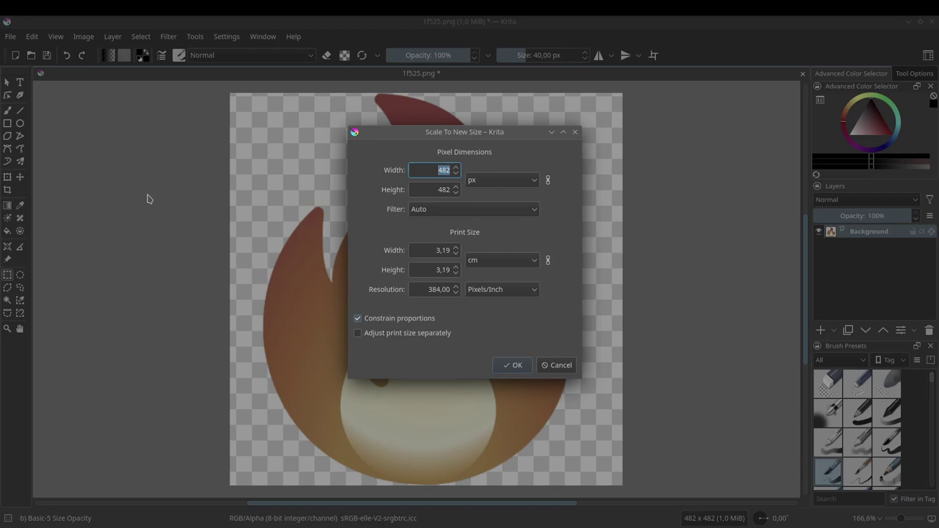
{"action": "left_click", "coordinate": [512, 366]}
Separate the scaled fire image's current layer into its individual colour channels, discarding the alpha channel
{"action": "left_click", "coordinate": [85, 35]}
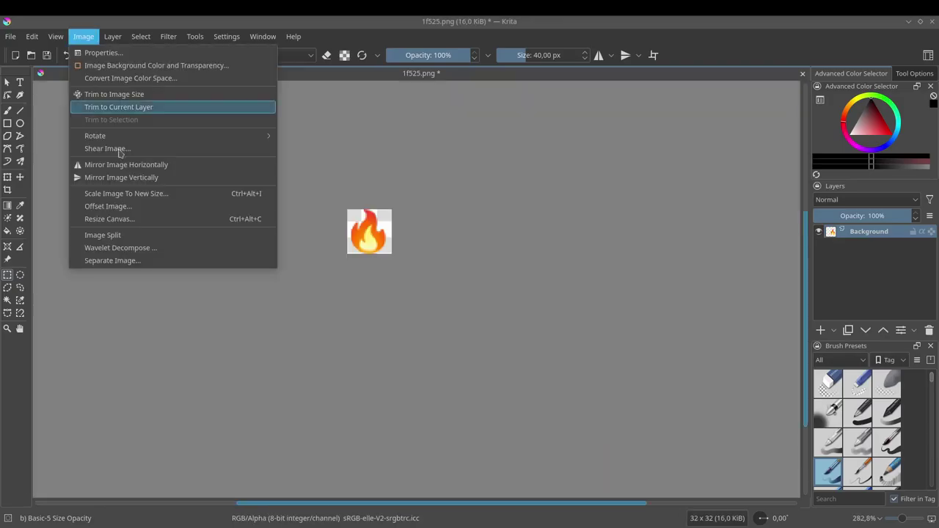
{"action": "left_click", "coordinate": [150, 261]}
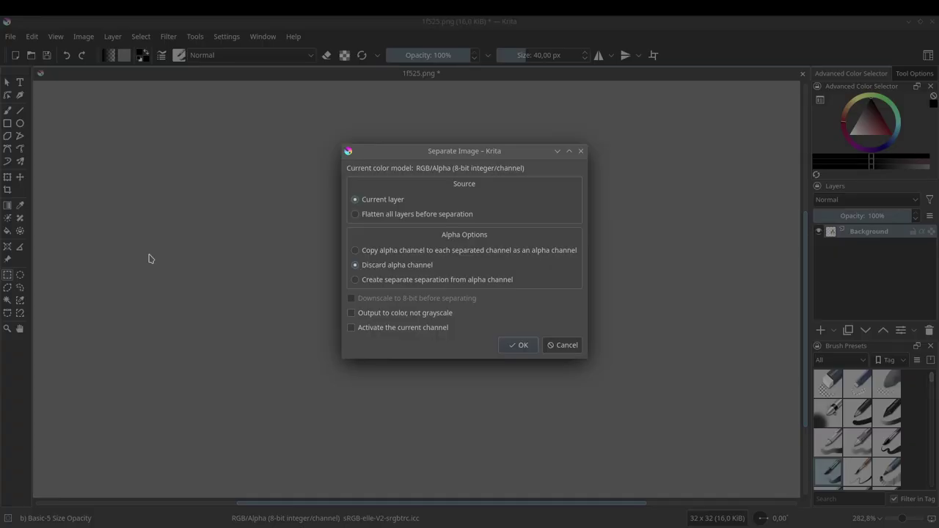
{"action": "left_click", "coordinate": [517, 344]}
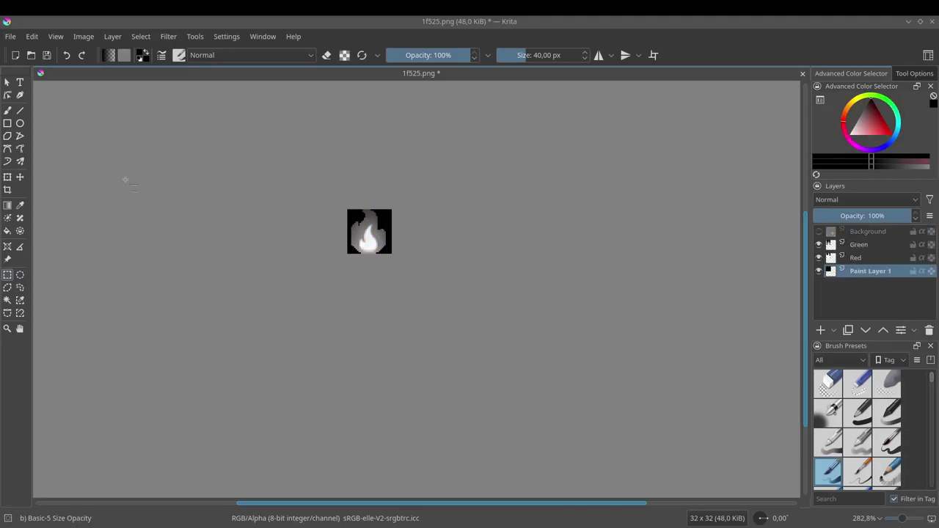
{"action": "left_click", "coordinate": [10, 36]}
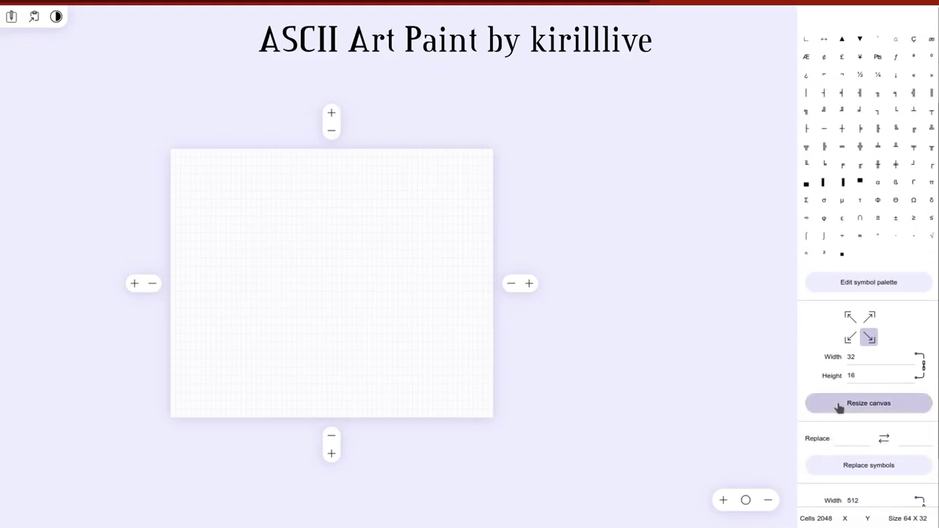
Resize the blank ASCII Art Paint canvas to a width of 32 and a height of 32
{"action": "left_click", "coordinate": [837, 402]}
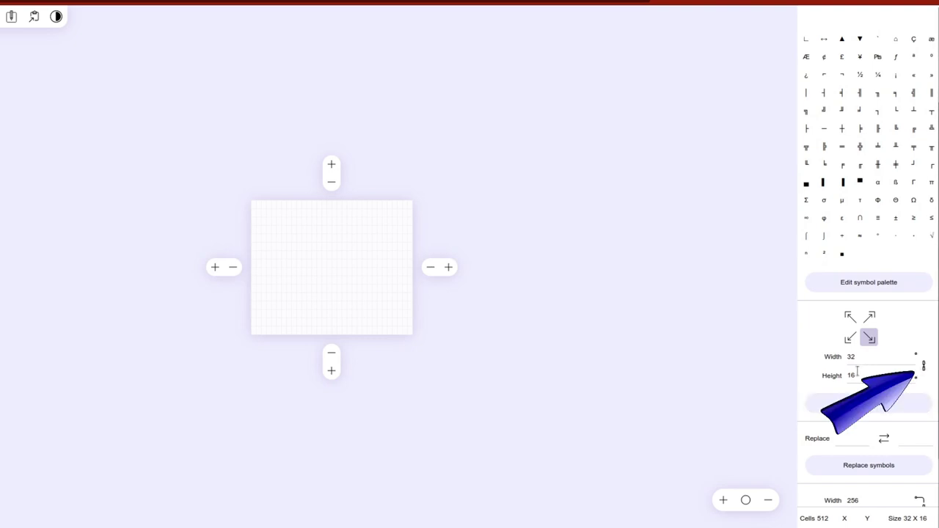
{"action": "type", "text": "32"}
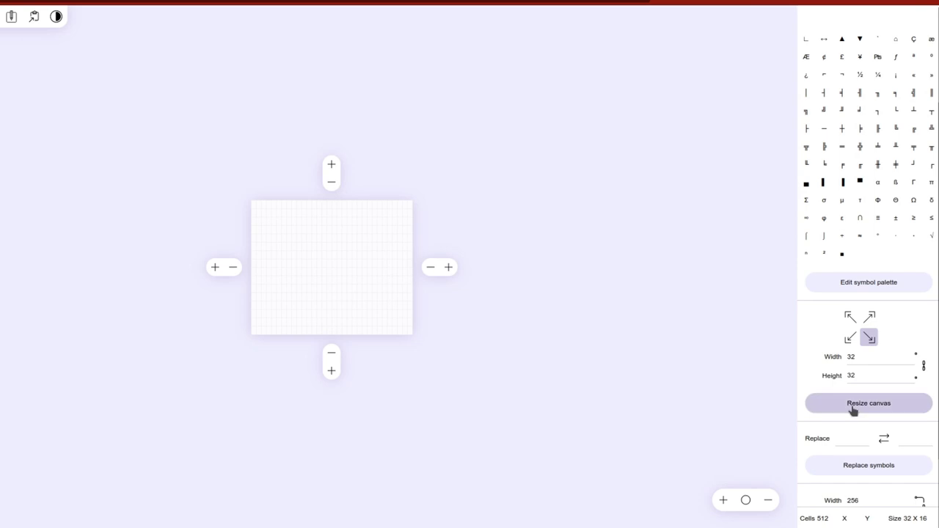
{"action": "left_click", "coordinate": [853, 409]}
Load green.png from the file manager's rgb folder onto the ASCII Art Paint canvas
{"action": "key", "text": "alt+Tab"}
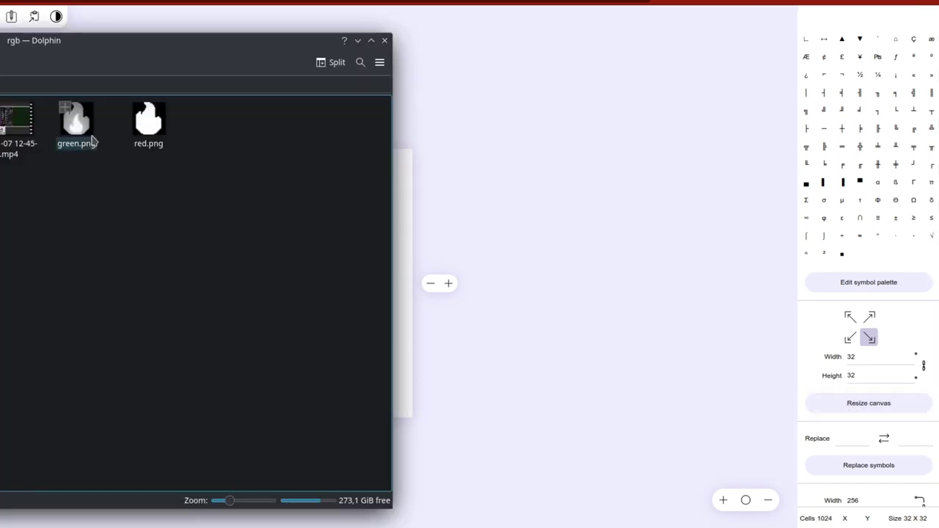
{"action": "left_click_drag", "start_coordinate": [76, 121], "coordinate": [408, 224]}
{"action": "left_click", "coordinate": [460, 90]}
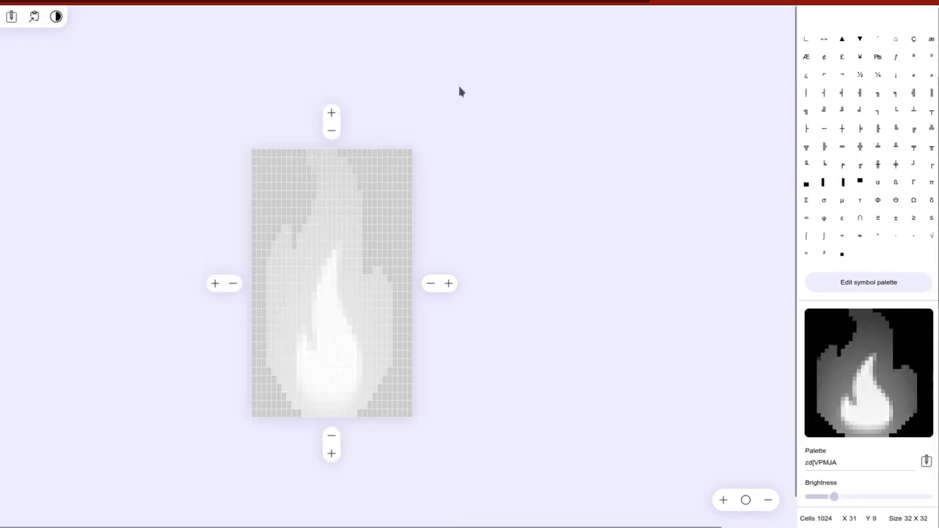
Set the image palette to ~thb[WTQP and convert the green channel image to ASCII
{"action": "scroll", "coordinate": [850, 352], "scroll_direction": "down", "scroll_amount": 2}
{"action": "left_click_drag", "start_coordinate": [842, 368], "coordinate": [760, 354]}
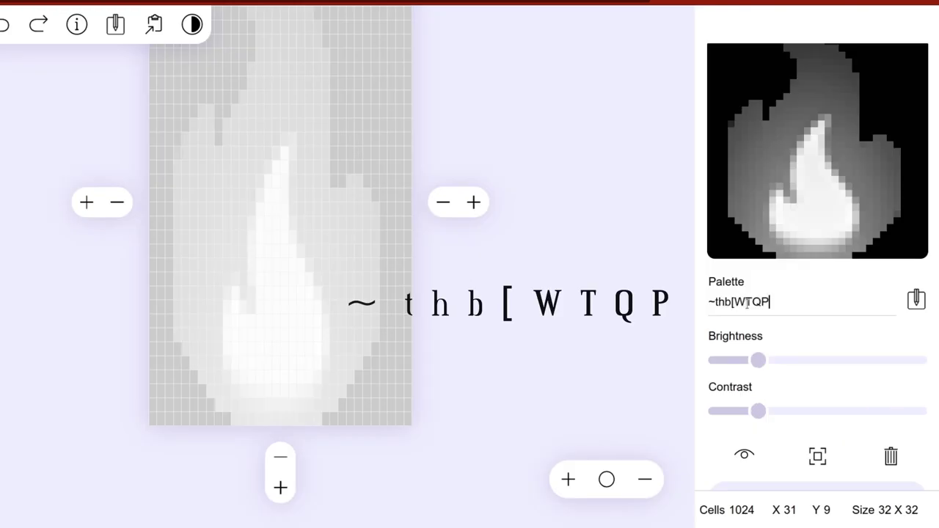
{"action": "scroll", "coordinate": [747, 303], "scroll_direction": "down", "scroll_amount": 2}
{"action": "left_click", "coordinate": [795, 428]}
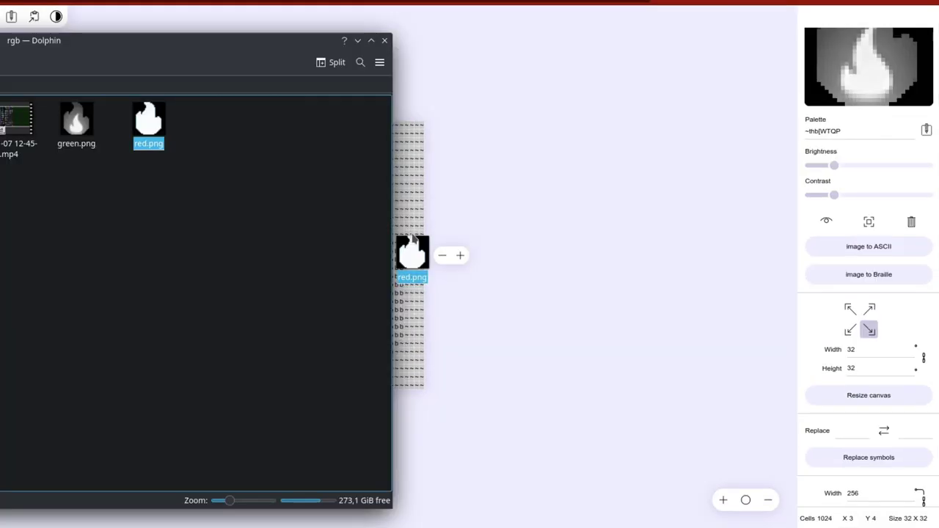
Load red.png from the rgb folder onto the canvas and convert it to ASCII with the same palette
{"action": "left_click_drag", "start_coordinate": [413, 251], "coordinate": [389, 249]}
{"action": "left_click", "coordinate": [884, 250]}
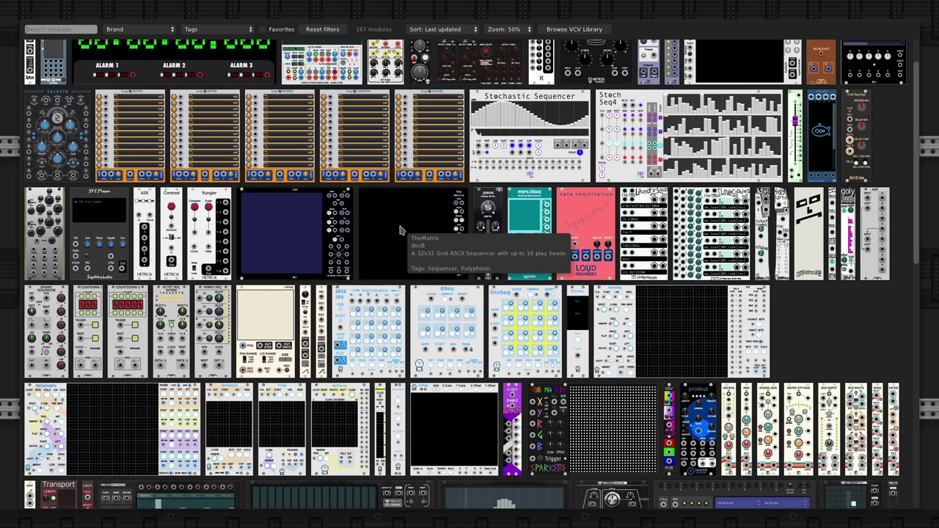
Switch to VCV Rack, add TheMatrix beside the RGB Matrix, and copy the new module as a selection
{"action": "left_click", "coordinate": [400, 230]}
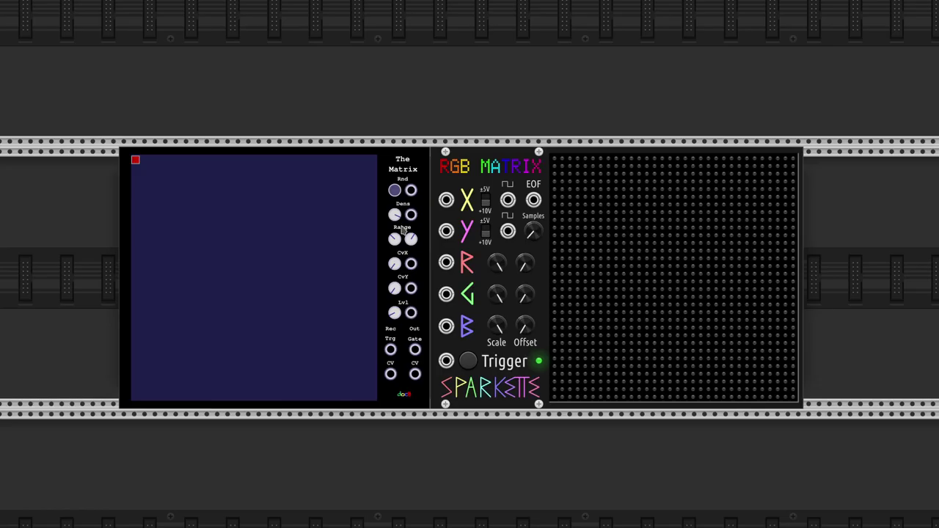
{"action": "left_click_drag", "start_coordinate": [317, 86], "coordinate": [348, 243]}
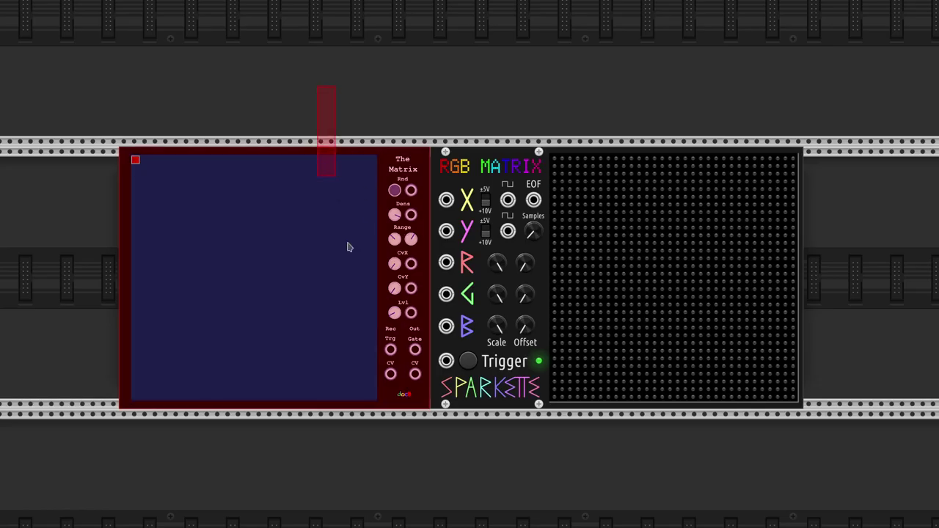
{"action": "right_click", "coordinate": [415, 153]}
{"action": "left_click", "coordinate": [444, 187]}
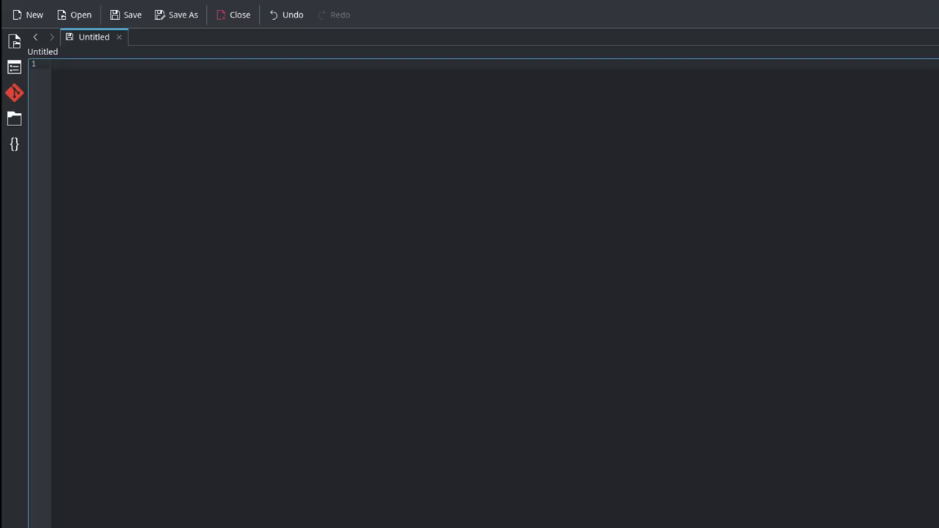
Paste the copied module data into an empty text document and insert the green ASCII art as its "matrix" value
{"action": "key", "text": "ctrl+v"}
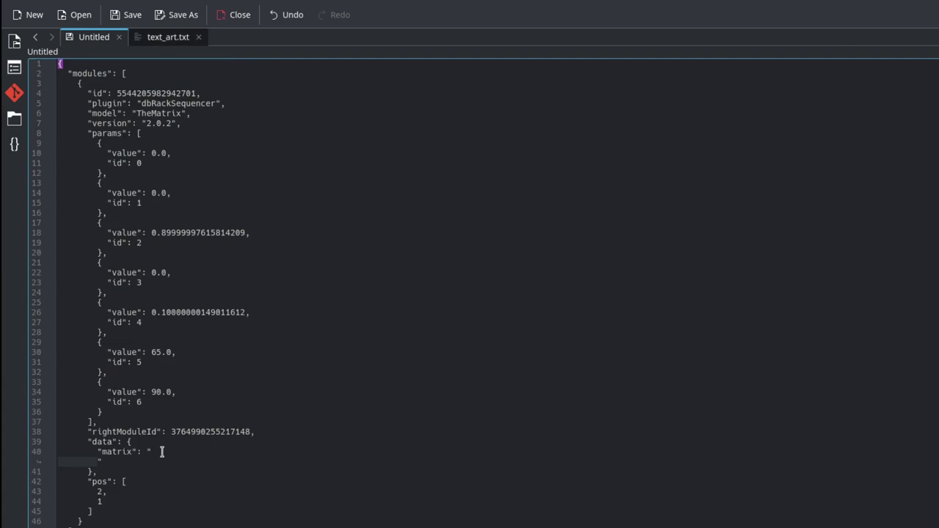
{"action": "left_click", "coordinate": [162, 452]}
{"action": "key", "text": "ctrl+v"}
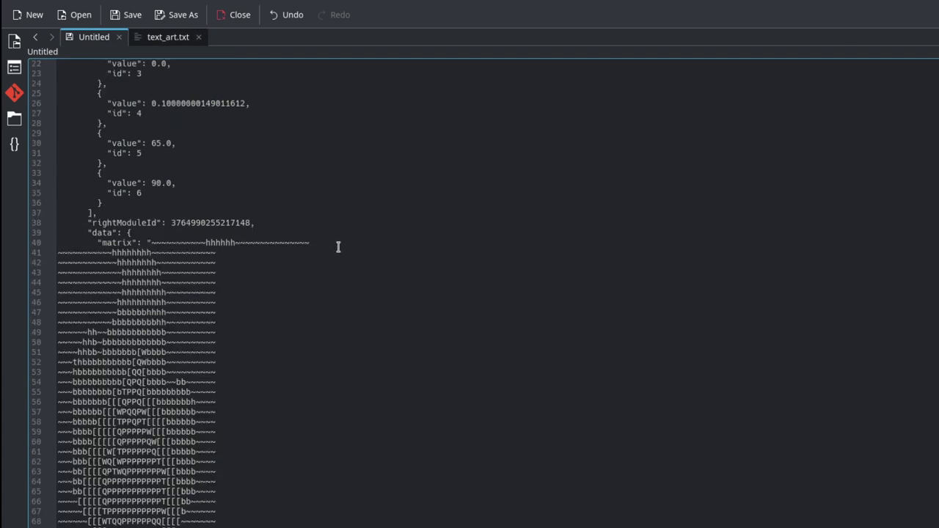
Remove the line breaks from the pasted ASCII art so the "matrix" value is one continuous string
{"action": "key", "text": "Delete"}
{"action": "key", "text": "Delete"}
{"action": "key", "text": "Delete"}
{"action": "key", "text": "Delete"}
{"action": "key", "text": "Delete"}
{"action": "key", "text": "Delete"}
{"action": "key", "text": "Delete"}
{"action": "key", "text": "Delete"}
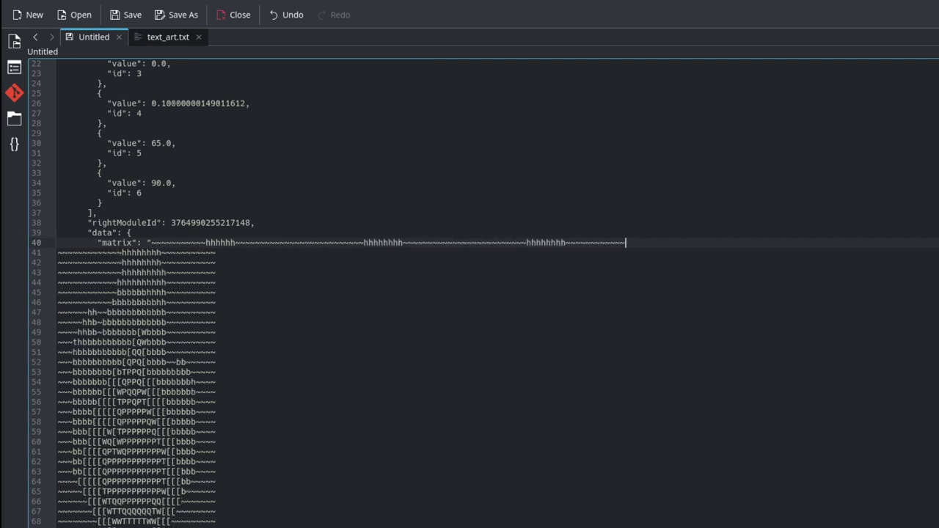
{"action": "key", "text": "Delete"}
{"action": "key", "text": "Delete"}
{"action": "key", "text": "Delete"}
{"action": "key", "text": "Delete"}
{"action": "key", "text": "Delete"}
{"action": "key", "text": "Delete"}
{"action": "key", "text": "Delete"}
{"action": "key", "text": "Delete"}
{"action": "key", "text": "Delete"}
{"action": "key", "text": "Delete"}
{"action": "key", "text": "Delete"}
{"action": "key", "text": "Delete"}
{"action": "key", "text": "Delete"}
{"action": "key", "text": "Delete"}
{"action": "key", "text": "Delete"}
{"action": "key", "text": "Delete"}
{"action": "key", "text": "Delete"}
{"action": "key", "text": "Delete"}
{"action": "key", "text": "Delete"}
{"action": "key", "text": "Delete"}
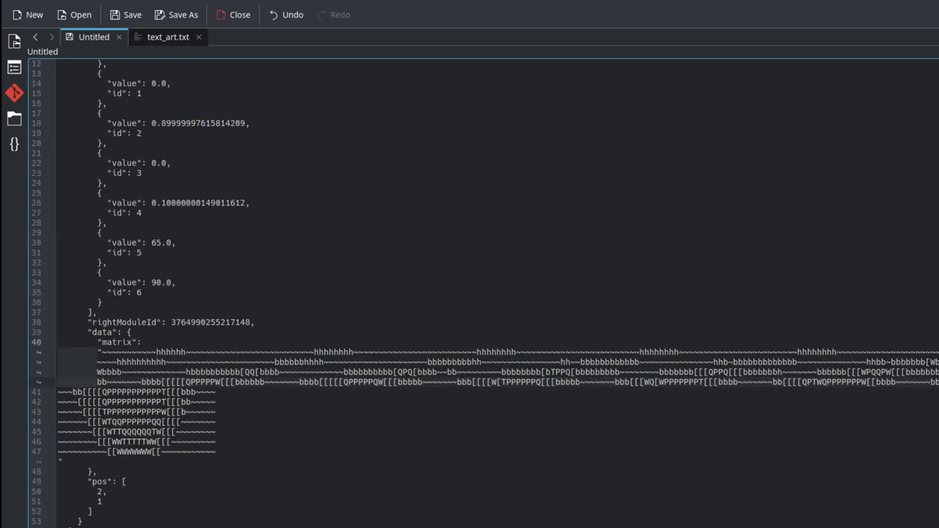
Copy the whole edited module data, paste it into VCV Rack, and delete the empty TheMatrix
{"action": "key", "text": "ctrl+a"}
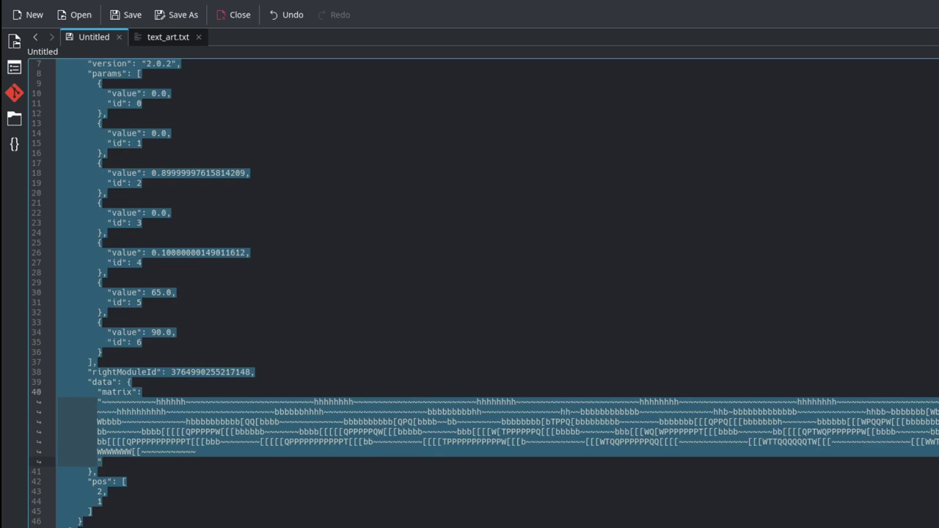
{"action": "key", "text": "ctrl+c"}
{"action": "key", "text": "alt+Tab"}
{"action": "left_click", "coordinate": [29, 5]}
{"action": "left_click", "coordinate": [51, 90]}
{"action": "scroll", "coordinate": [135, 280], "scroll_direction": "left", "scroll_amount": 6}
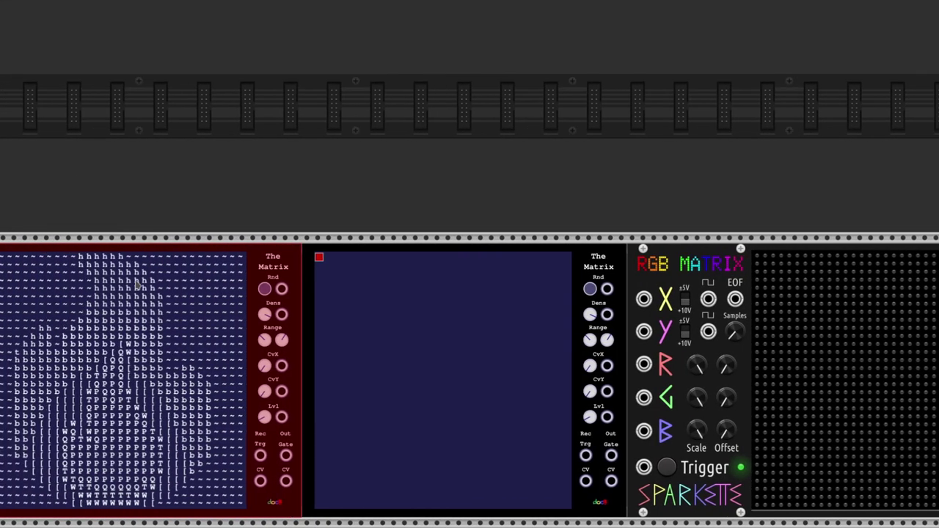
{"action": "left_click", "coordinate": [390, 274]}
{"action": "key", "text": "Delete"}
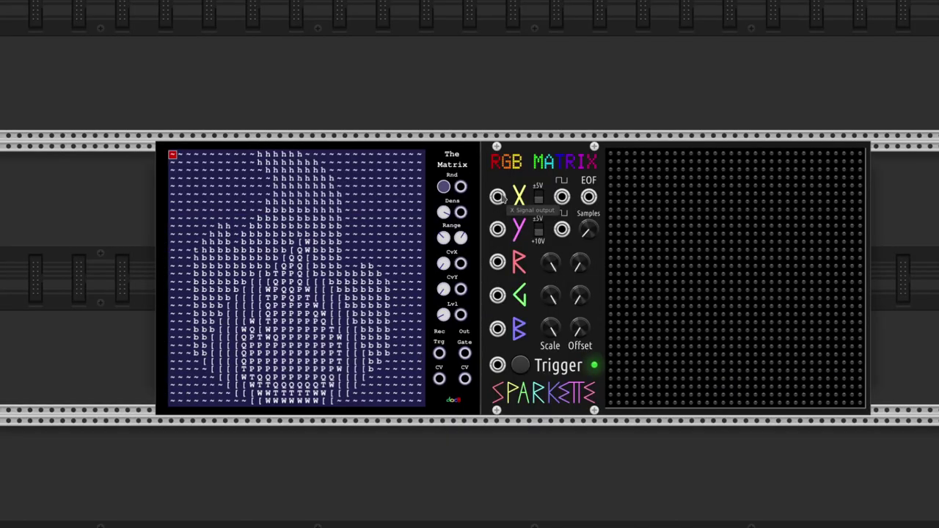
Patch the RGB Matrix's X and Y to TheMatrix's CvX and CvY, and TheMatrix's CV output to the green input
{"action": "left_click_drag", "start_coordinate": [498, 195], "coordinate": [468, 266]}
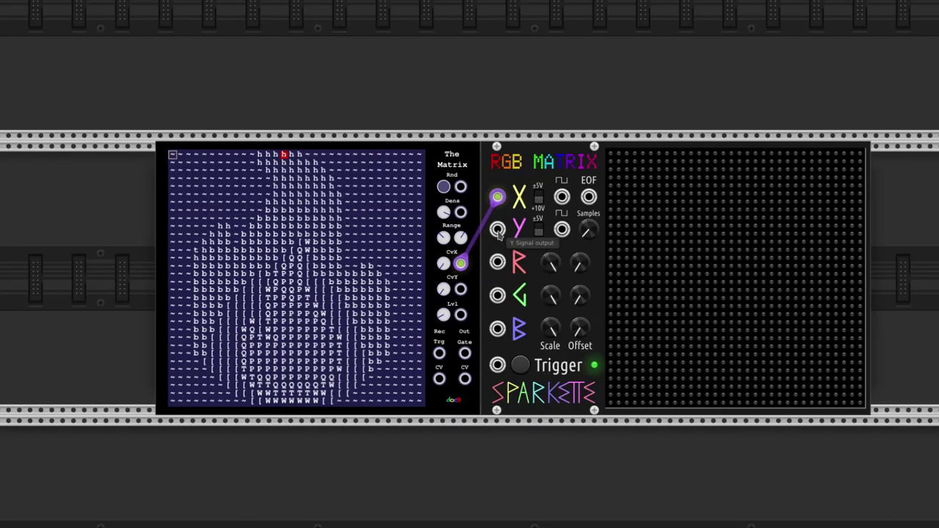
{"action": "left_click_drag", "start_coordinate": [498, 229], "coordinate": [461, 289]}
{"action": "left_click_drag", "start_coordinate": [464, 377], "coordinate": [496, 297]}
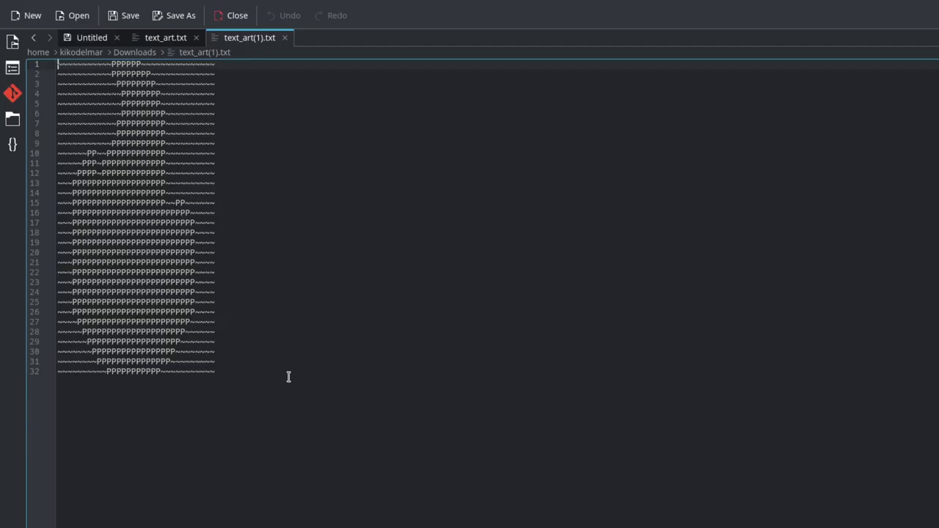
In the text editor, replace the "matrix" value with the red channel ASCII art from text_art(1).txt
{"action": "left_click_drag", "start_coordinate": [287, 377], "coordinate": [59, 121]}
{"action": "left_click_drag", "start_coordinate": [58, 121], "coordinate": [58, 63]}
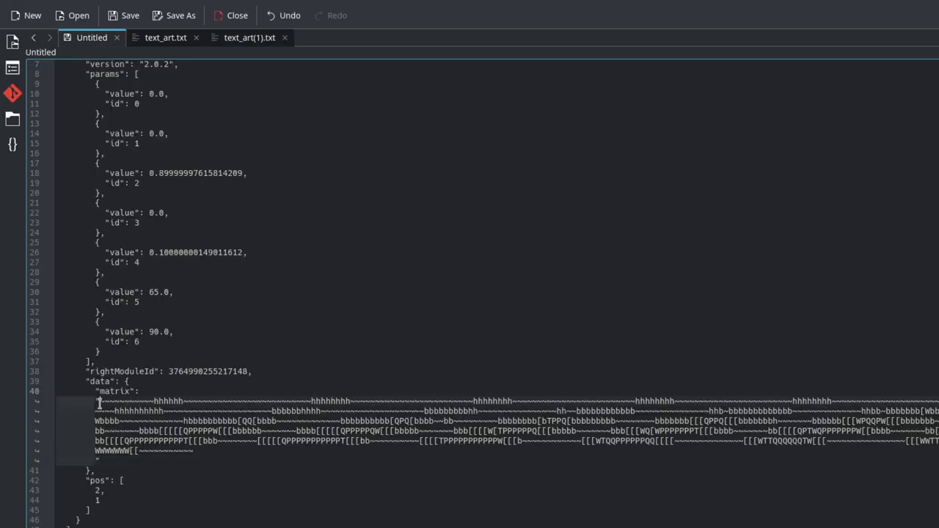
{"action": "left_click_drag", "start_coordinate": [293, 422], "coordinate": [199, 454]}
{"action": "key", "text": "ctrl+v"}
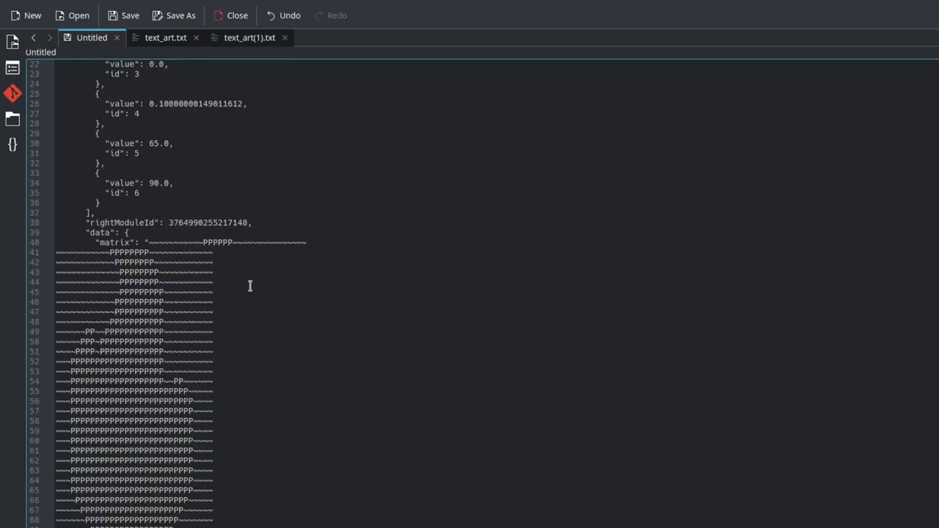
Paste the red channel module data into VCV Rack and place the second TheMatrix directly under the first
{"action": "key", "text": "ctrl+a"}
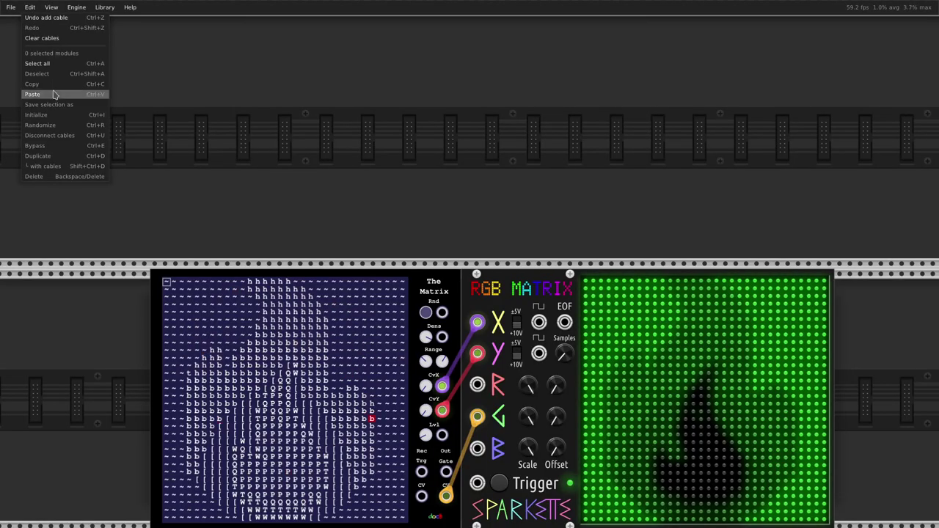
{"action": "left_click", "coordinate": [55, 94]}
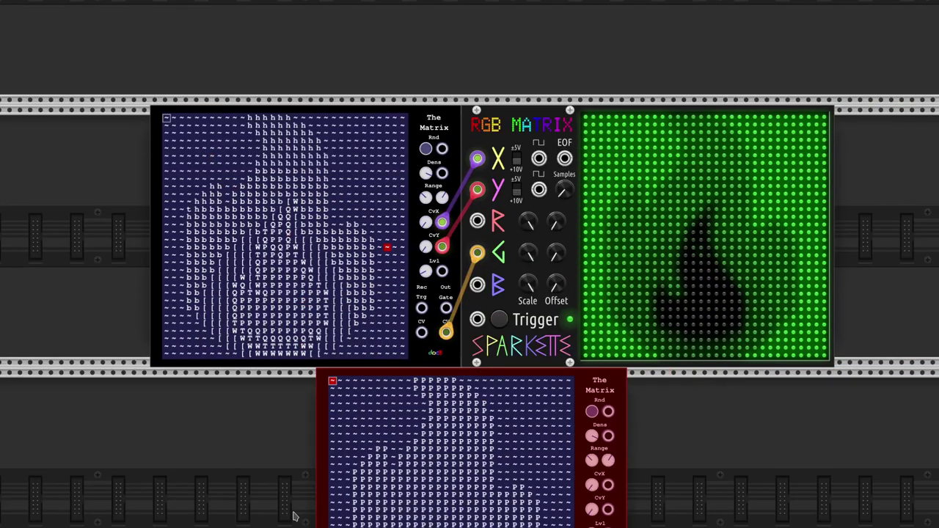
{"action": "left_click_drag", "start_coordinate": [294, 516], "coordinate": [170, 485]}
Patch the RGB Matrix's X and Y to the lower TheMatrix's CvX and CvY, and its CV output to the red input
{"action": "left_click_drag", "start_coordinate": [478, 61], "coordinate": [442, 387]}
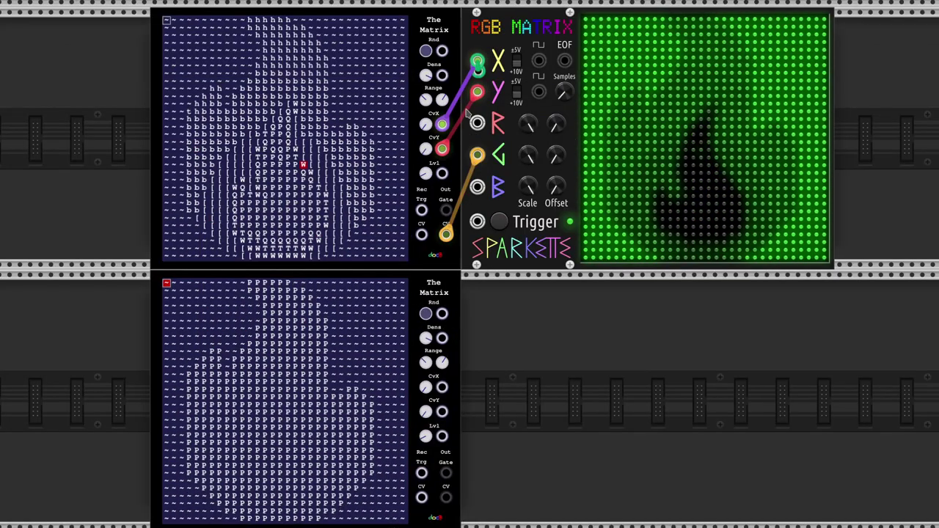
{"action": "left_click_drag", "start_coordinate": [477, 91], "coordinate": [442, 410]}
{"action": "left_click_drag", "start_coordinate": [446, 497], "coordinate": [477, 123]}
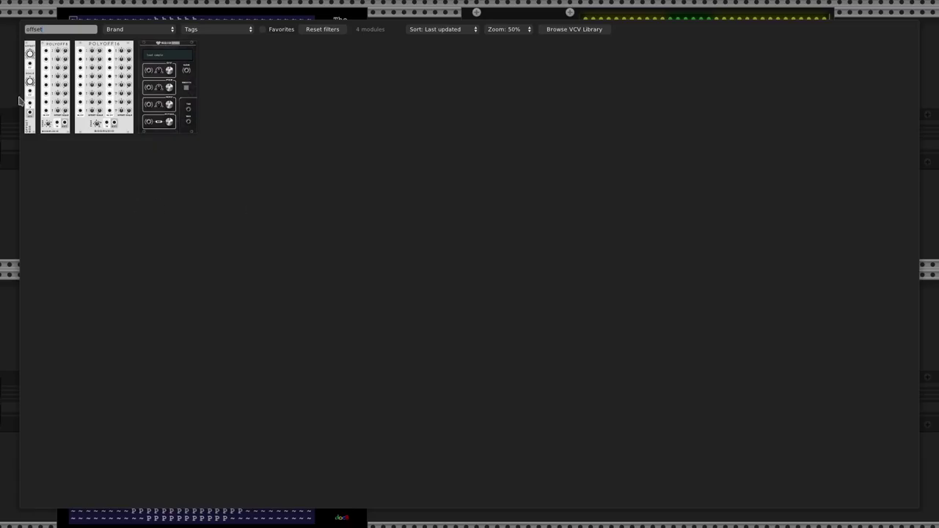
Insert Bogaudio Offset modules between the two TheMatrix CV outputs and the RGB Matrix's green and red inputs
{"action": "left_click", "coordinate": [24, 103]}
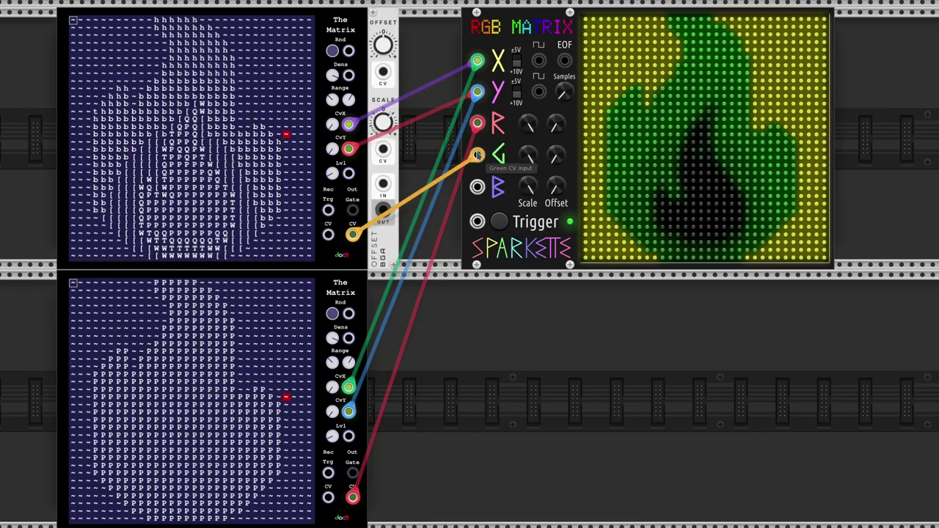
{"action": "mouse_move", "coordinate": [477, 154]}
{"action": "left_mouse_down"}
{"action": "mouse_move", "coordinate": [383, 184]}
{"action": "mouse_move", "coordinate": [408, 201]}
{"action": "mouse_move", "coordinate": [477, 154]}
{"action": "left_mouse_up"}
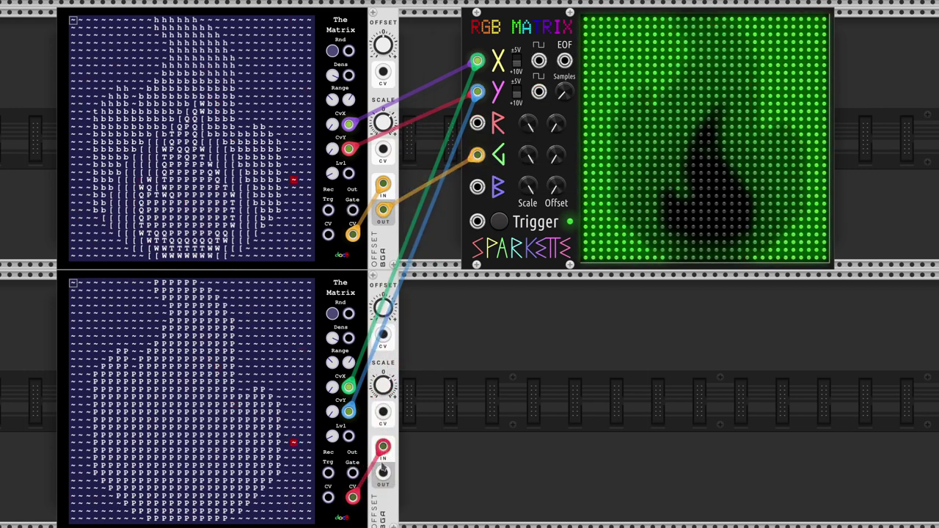
{"action": "left_click_drag", "start_coordinate": [382, 473], "coordinate": [477, 122]}
Set the upper Offset module's scale to -1 and raise the RGB Matrix's green offset to about 0.17
{"action": "right_click", "coordinate": [389, 126]}
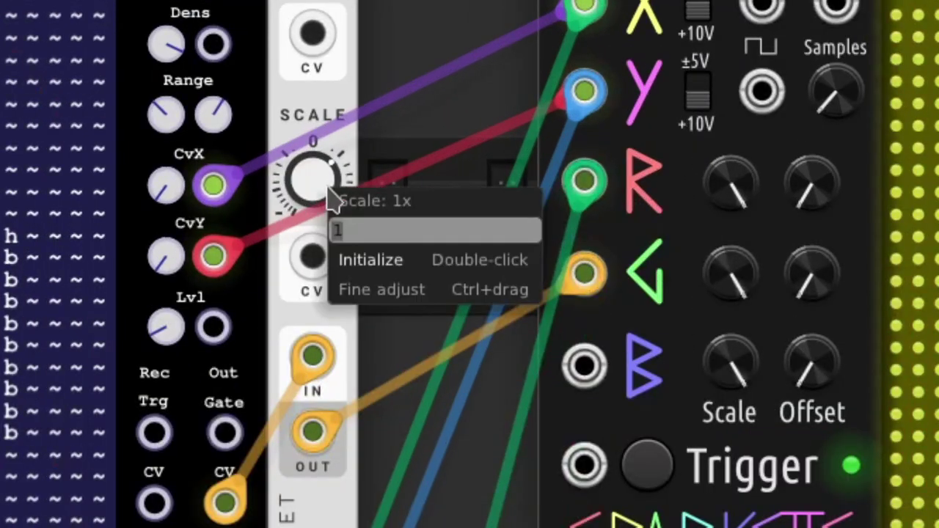
{"action": "type", "text": "-1"}
{"action": "key", "text": "Return"}
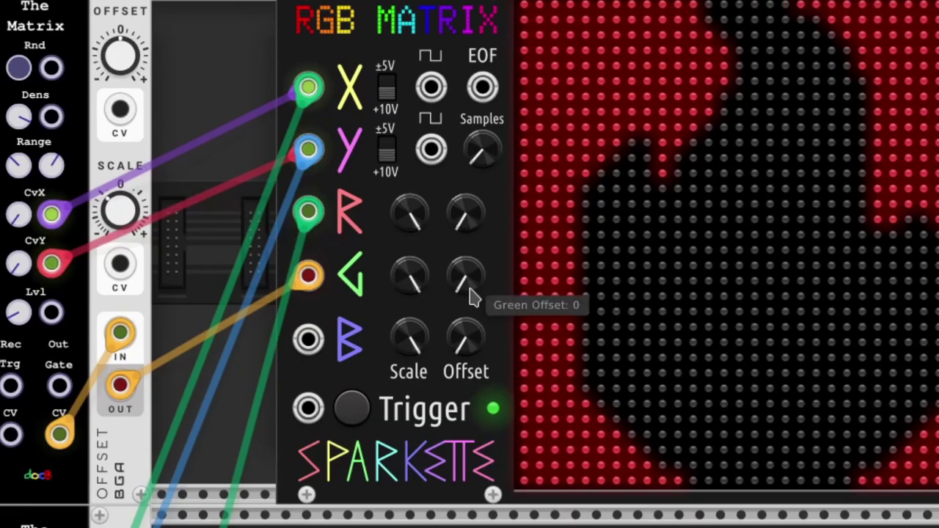
{"action": "left_click_drag", "start_coordinate": [471, 285], "coordinate": [470, 225]}
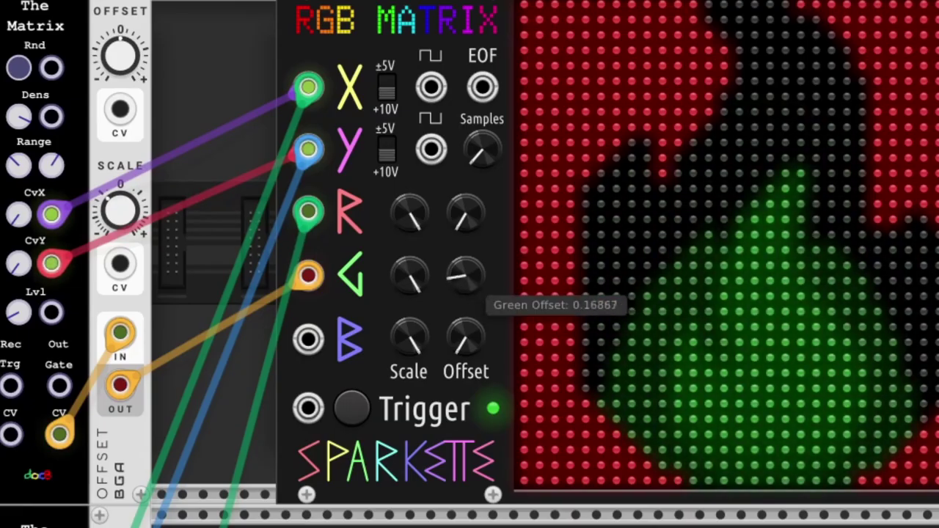
Set the lower Offset module's scale to -1 and raise the RGB Matrix's red offset to about 0.22
{"action": "right_click", "coordinate": [385, 383]}
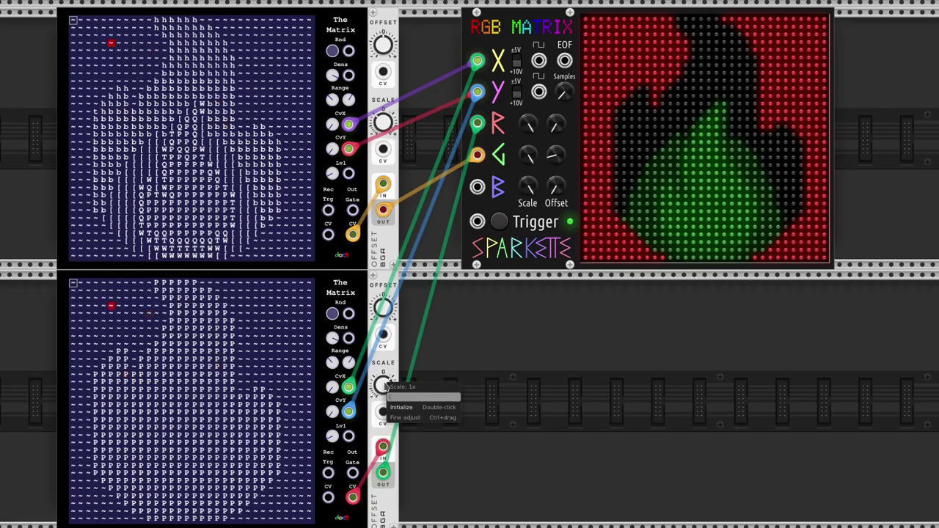
{"action": "type", "text": "-1"}
{"action": "key", "text": "Return"}
{"action": "left_click_drag", "start_coordinate": [556, 123], "coordinate": [556, 95]}
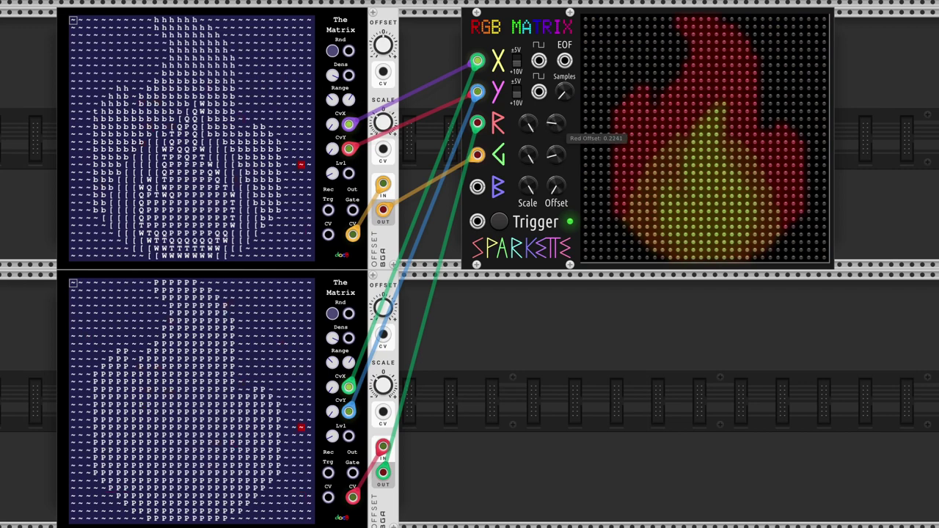
{"action": "left_click_drag", "start_coordinate": [556, 124], "coordinate": [556, 128]}
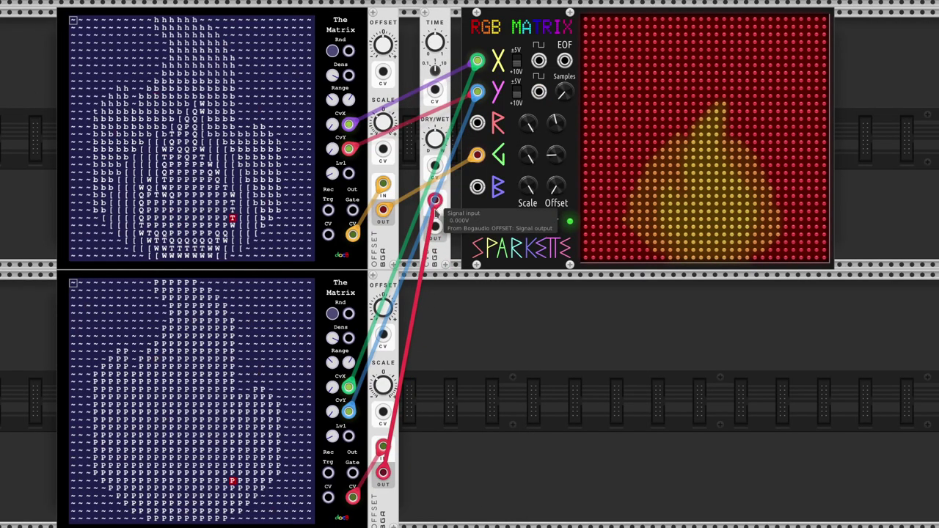
Patch the delay module's output to the RGB Matrix's red input
{"action": "left_click_drag", "start_coordinate": [435, 228], "coordinate": [460, 180]}
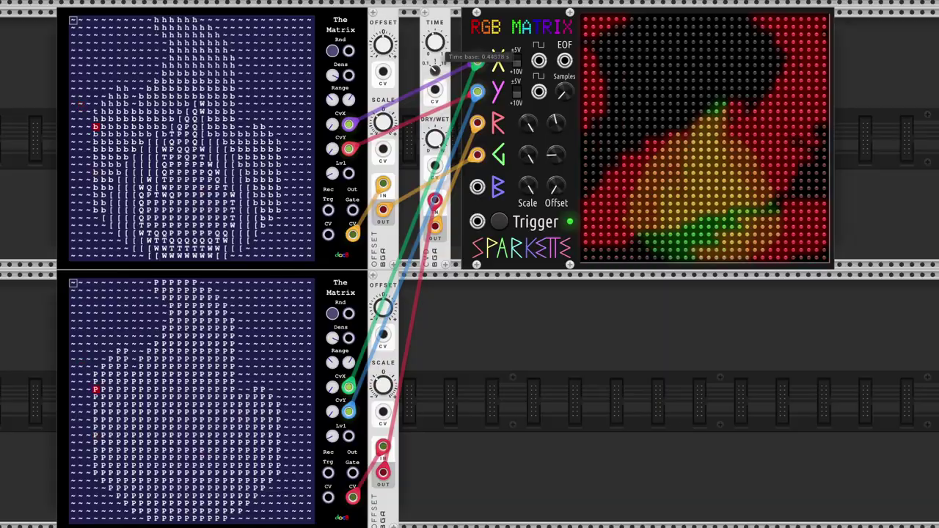
Add a Bogaudio LLFO before the delay module and patch its output to the delay's dry/wet CV input
{"action": "type", "text": "llf"}
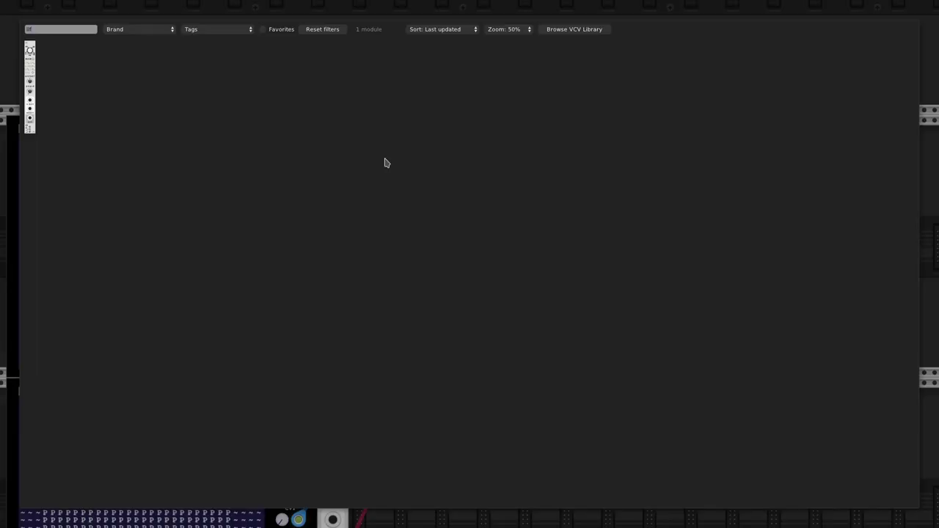
{"action": "type", "text": "o"}
{"action": "left_click", "coordinate": [27, 103]}
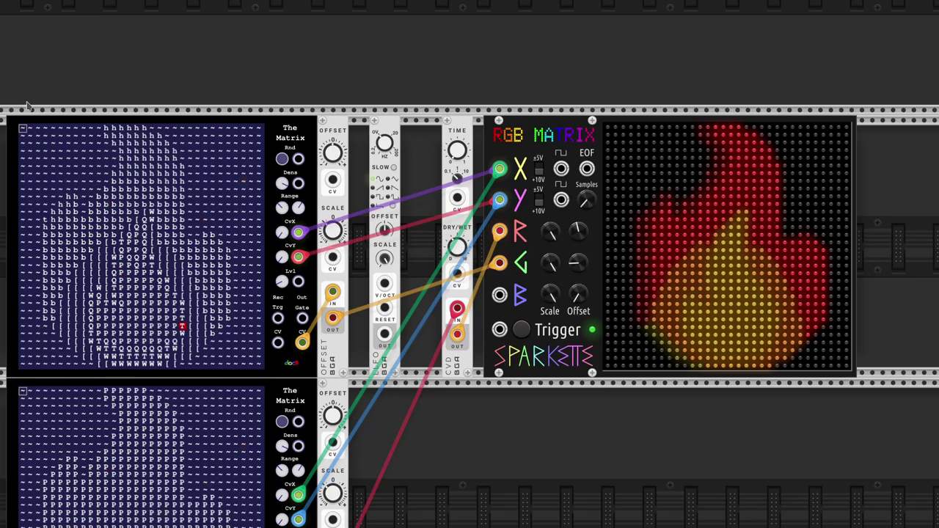
{"action": "left_click_drag", "start_coordinate": [384, 334], "coordinate": [457, 275]}
Switch the LLFO to its stepped waveform
{"action": "left_click", "coordinate": [394, 206]}
{"action": "left_click", "coordinate": [394, 207]}
{"action": "left_click", "coordinate": [394, 206]}
{"action": "left_click", "coordinate": [394, 206]}
{"action": "left_click", "coordinate": [394, 206]}
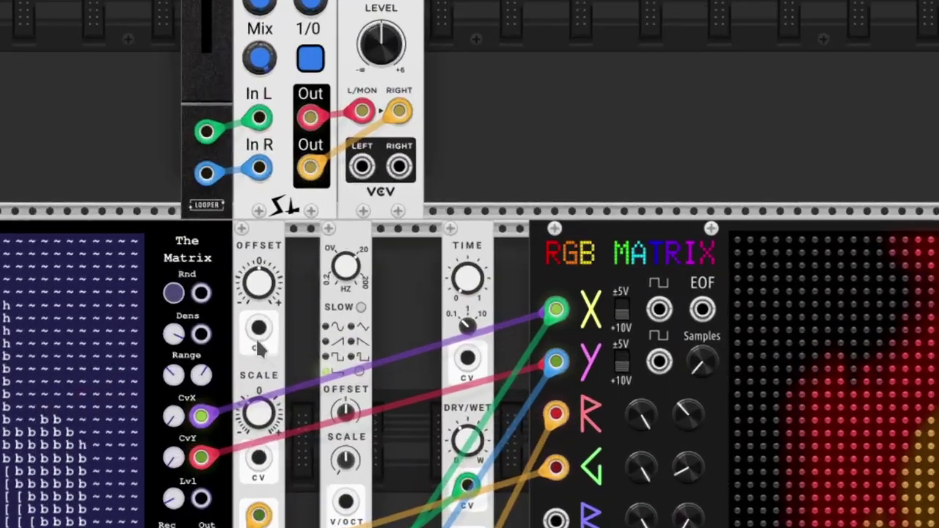
Patch the compressor's first output to the upper Offset module's offset CV input and set its offset to -10 V
{"action": "left_click_drag", "start_coordinate": [256, 327], "coordinate": [315, 122]}
{"action": "left_click_drag", "start_coordinate": [303, 237], "coordinate": [302, 448]}
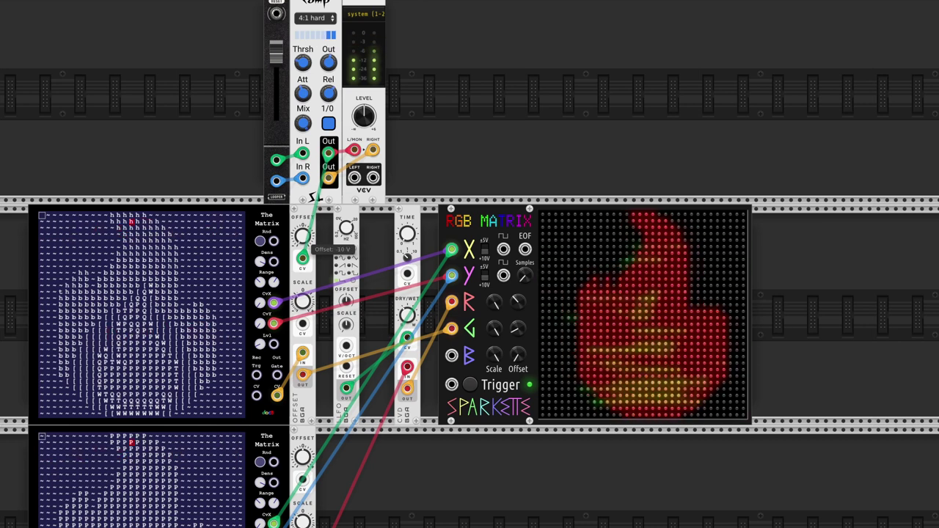
Add an Array module with a step counter beside it, and patch the RGB Matrix's X pulse output to the counter's INC input
{"action": "key", "text": "Return"}
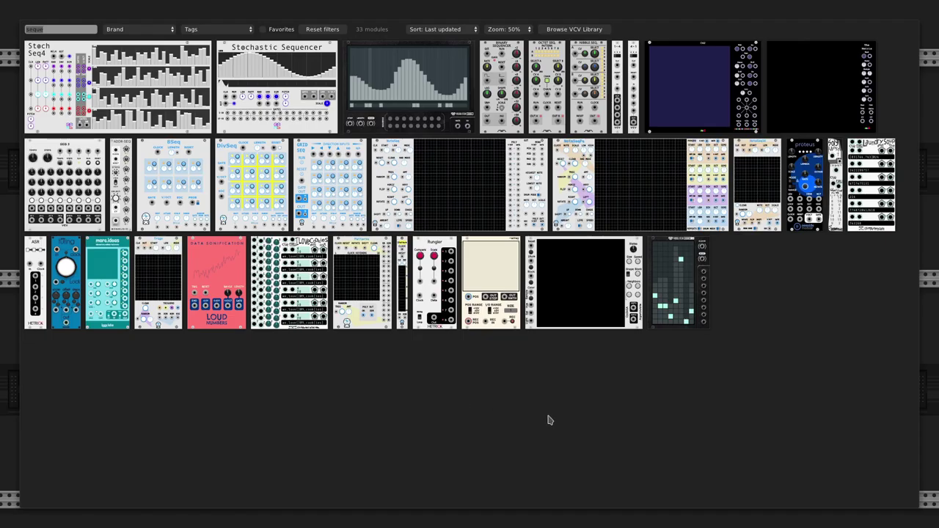
{"action": "left_click", "coordinate": [474, 282]}
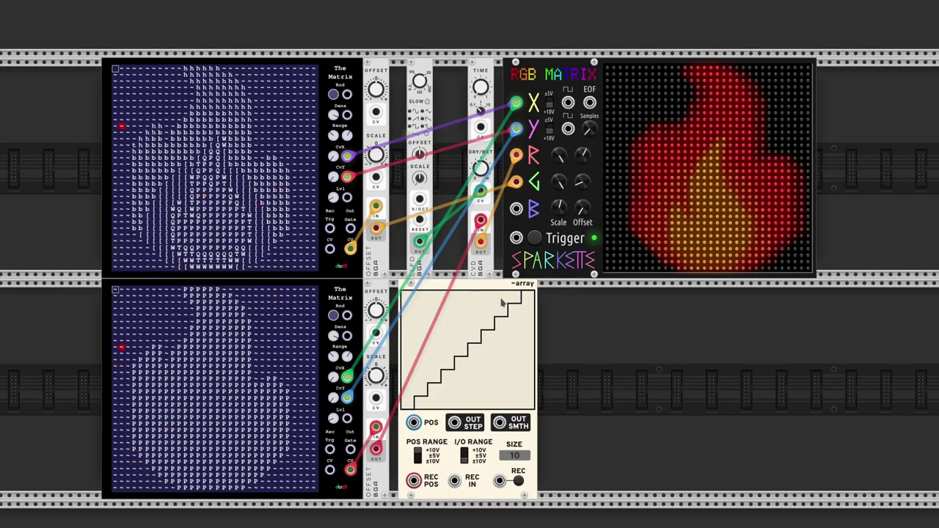
{"action": "key", "text": "Return"}
{"action": "key", "text": "Escape"}
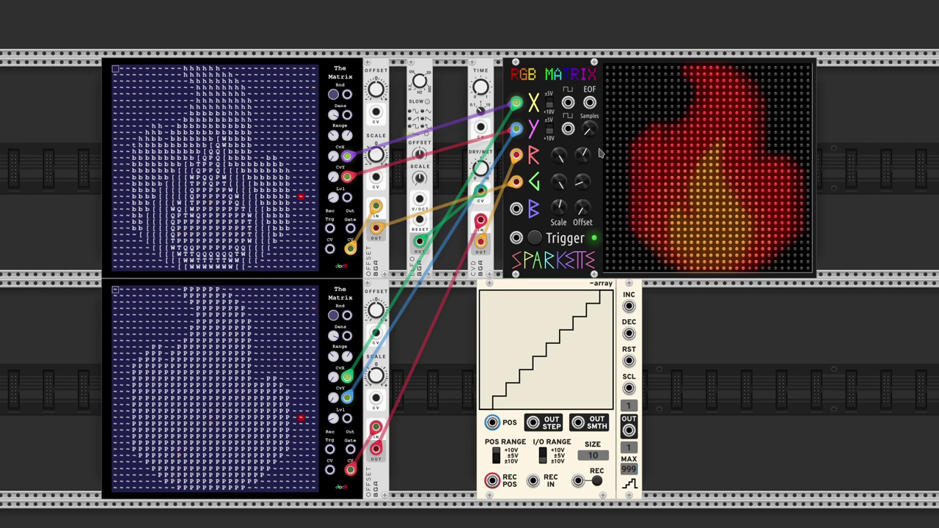
{"action": "left_click_drag", "start_coordinate": [566, 103], "coordinate": [630, 309]}
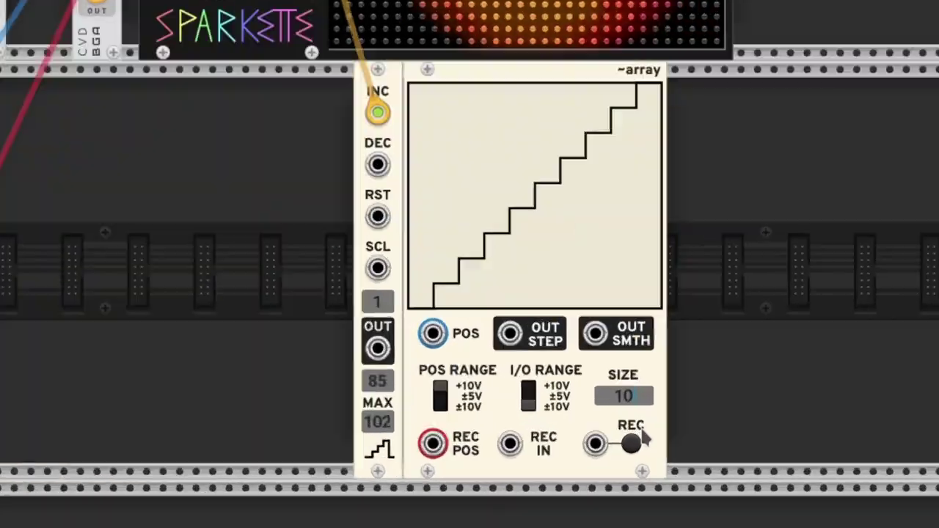
Set the array size to 1024 and patch the counter's output to the array's POS and REC POS inputs
{"action": "type", "text": "24"}
{"action": "key", "text": "Return"}
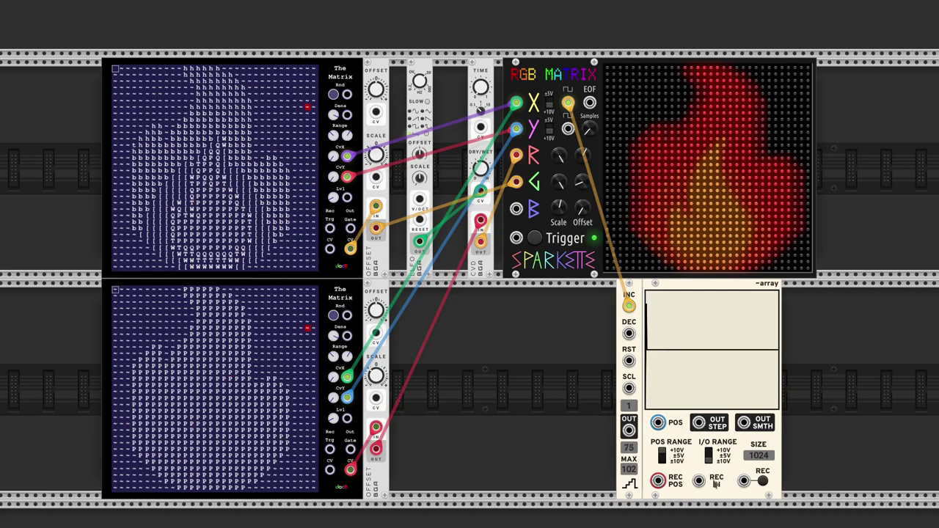
{"action": "left_click_drag", "start_coordinate": [629, 431], "coordinate": [659, 423]}
{"action": "left_click_drag", "start_coordinate": [658, 481], "coordinate": [629, 430]}
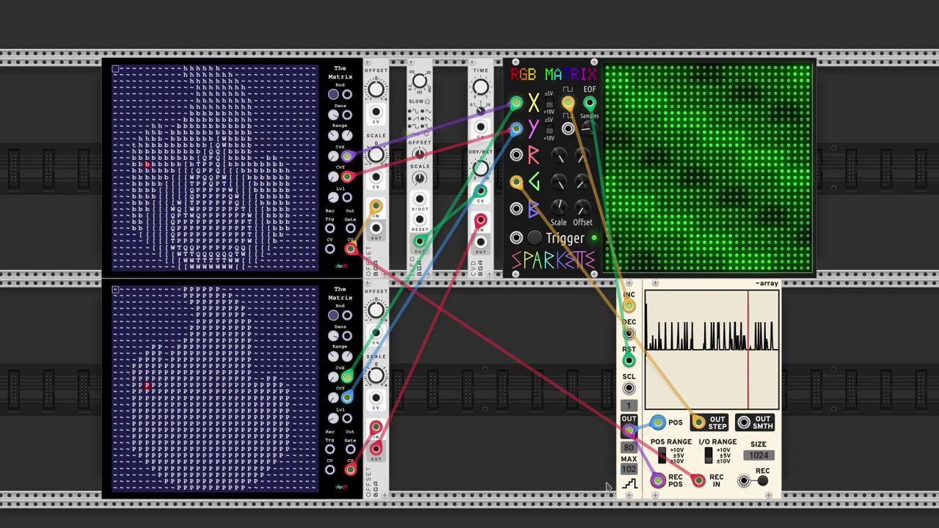
Set the counter's maximum to 999 and record TheMatrix's CV signal into the array
{"action": "left_click", "coordinate": [628, 473]}
{"action": "type", "text": "999"}
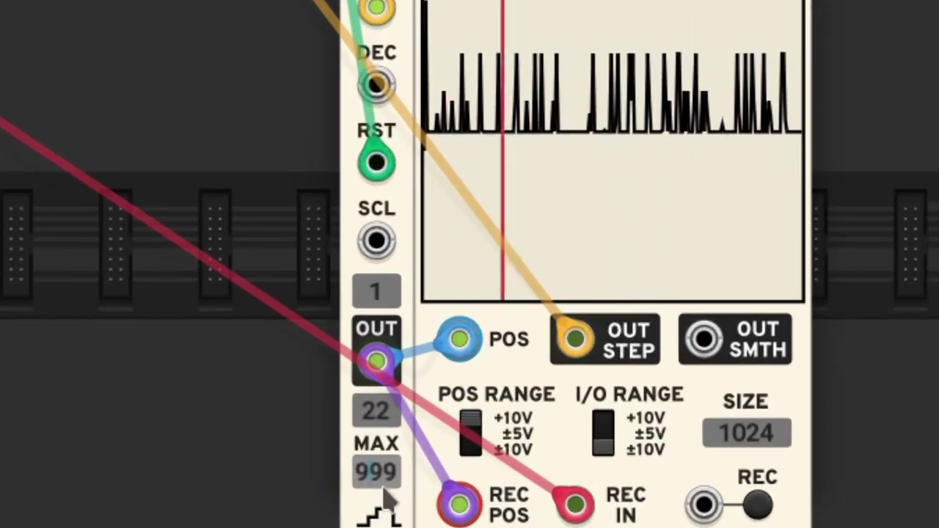
{"action": "left_click", "coordinate": [762, 504]}
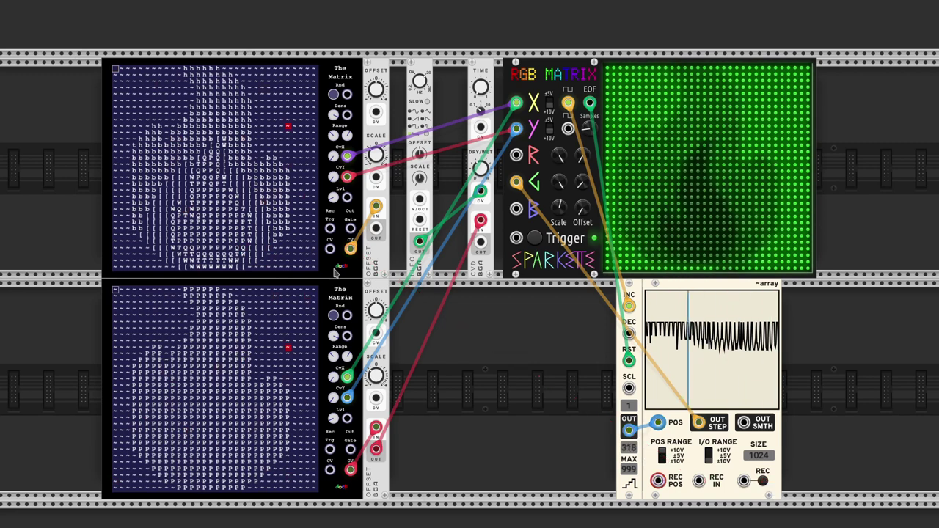
Delete the TheMatrix modules and place an HSV to RGB converter directly beside the RGB Matrix
{"action": "key", "text": "Delete"}
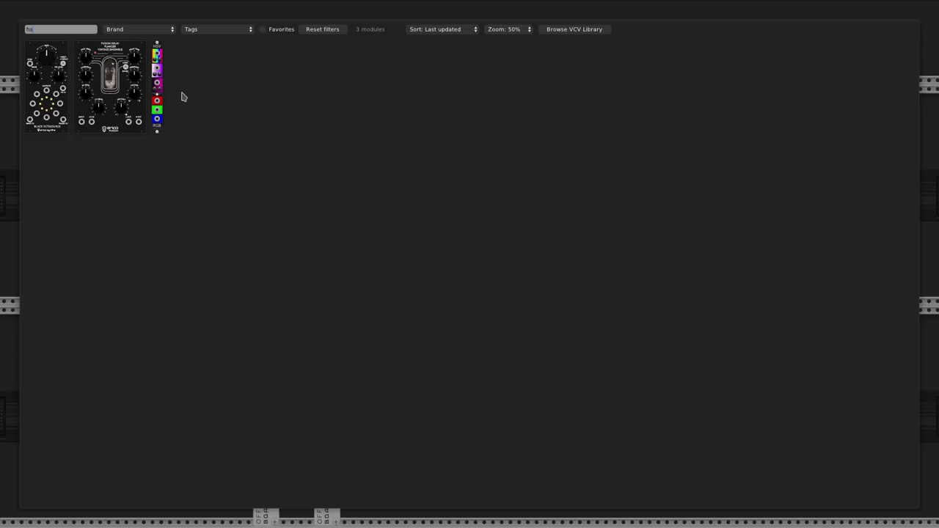
{"action": "left_click", "coordinate": [159, 88]}
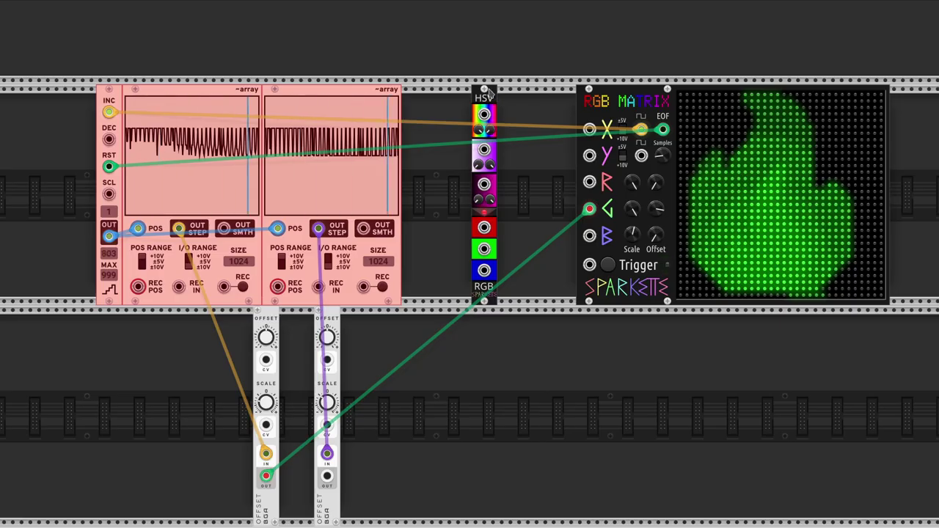
{"action": "left_click_drag", "start_coordinate": [487, 94], "coordinate": [566, 96]}
Move the Offset cable from the green input to the converter's value input, and patch its RGB outputs to the Matrix's R, G and B inputs
{"action": "left_click_drag", "start_coordinate": [589, 209], "coordinate": [563, 186]}
{"action": "left_click_drag", "start_coordinate": [562, 227], "coordinate": [589, 182]}
{"action": "left_click_drag", "start_coordinate": [563, 250], "coordinate": [589, 210]}
{"action": "left_click_drag", "start_coordinate": [563, 270], "coordinate": [589, 236]}
Patch the Offset signal to the converter's saturation input and adjust its hue offset
{"action": "left_click_drag", "start_coordinate": [563, 185], "coordinate": [564, 150]}
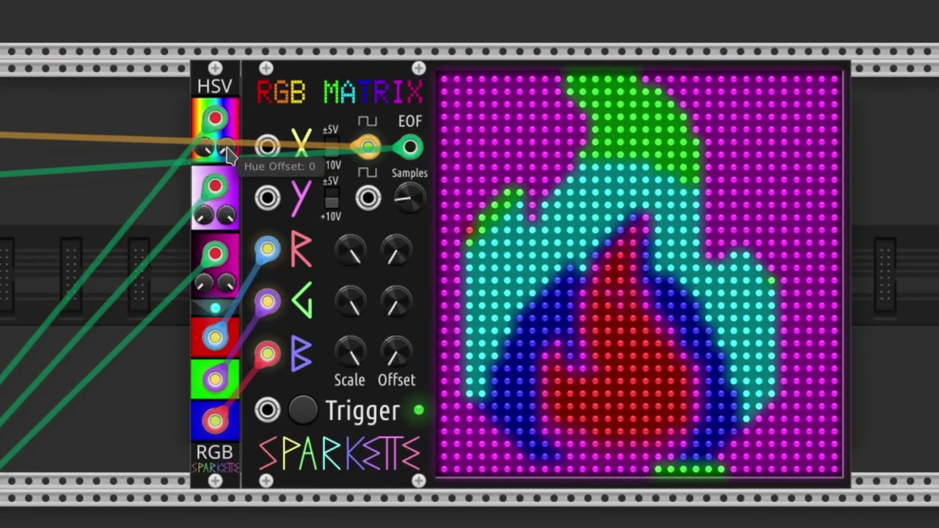
{"action": "left_click_drag", "start_coordinate": [326, 147], "coordinate": [327, 109]}
{"action": "left_click_drag", "start_coordinate": [225, 148], "coordinate": [226, 192]}
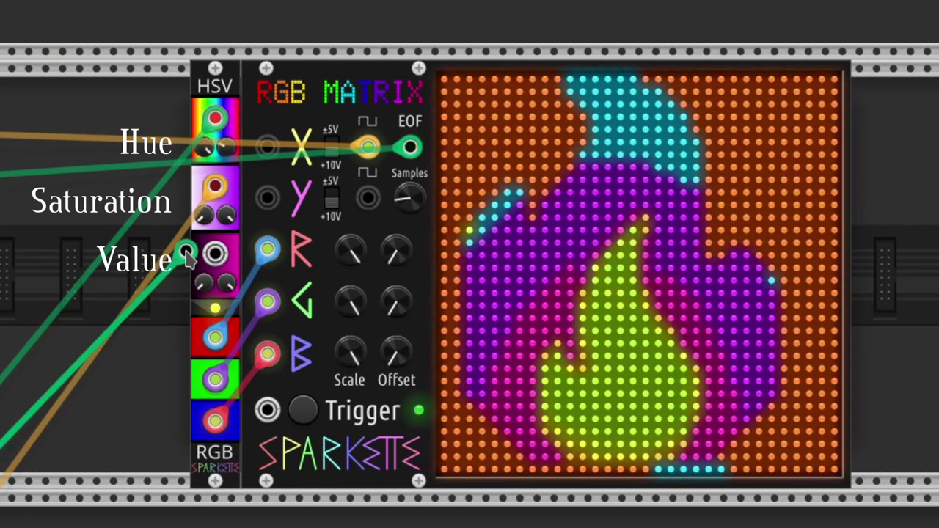
Patch the RGB Matrix's X output to the converter's value input and adjust the value offset
{"action": "left_click_drag", "start_coordinate": [190, 255], "coordinate": [266, 198]}
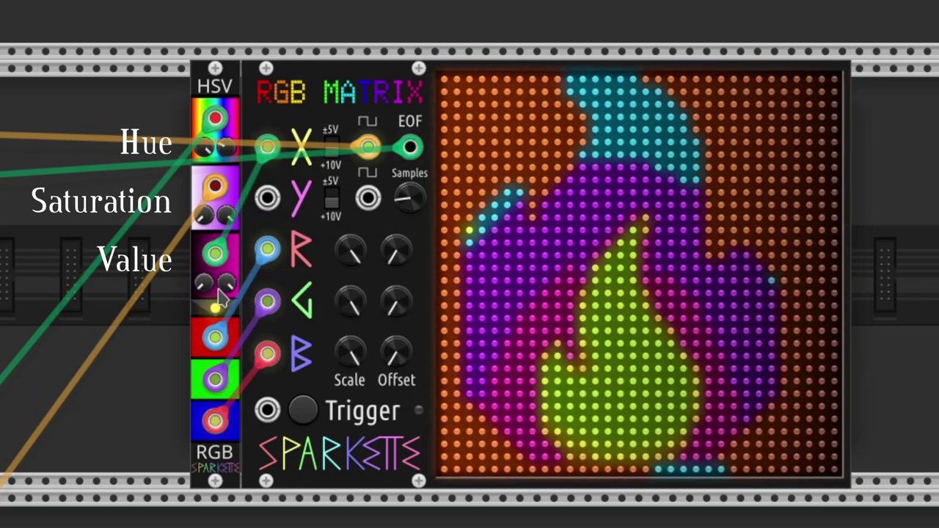
{"action": "left_click_drag", "start_coordinate": [222, 287], "coordinate": [222, 447]}
{"action": "left_click_drag", "start_coordinate": [224, 328], "coordinate": [225, 285]}
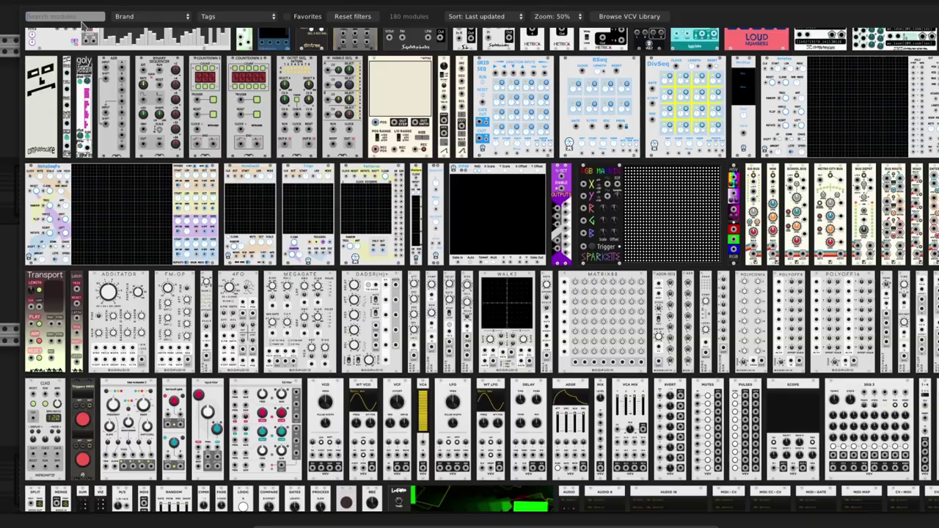
Search the module library for "coo" and place an ILoveCookies module against the RGB Matrix
{"action": "type", "text": "coo"}
{"action": "left_click", "coordinate": [83, 44]}
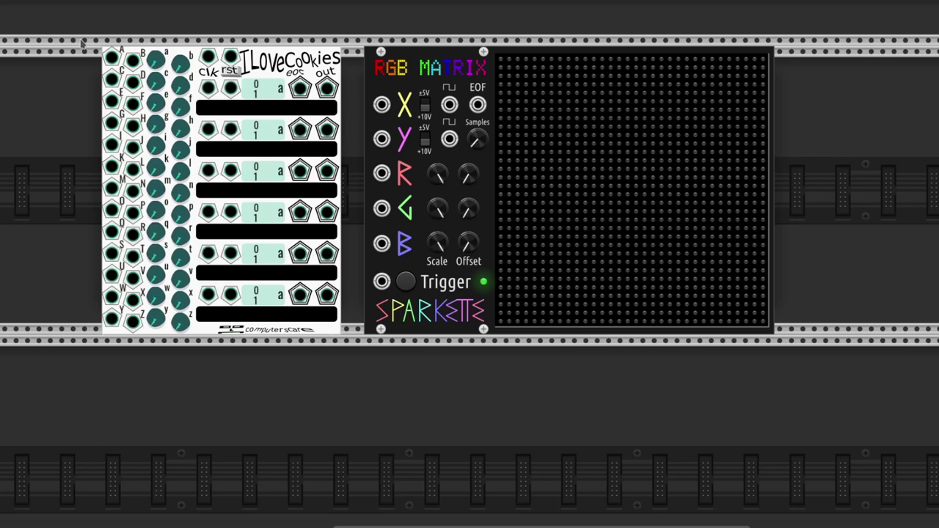
{"action": "left_click_drag", "start_coordinate": [268, 79], "coordinate": [306, 75]}
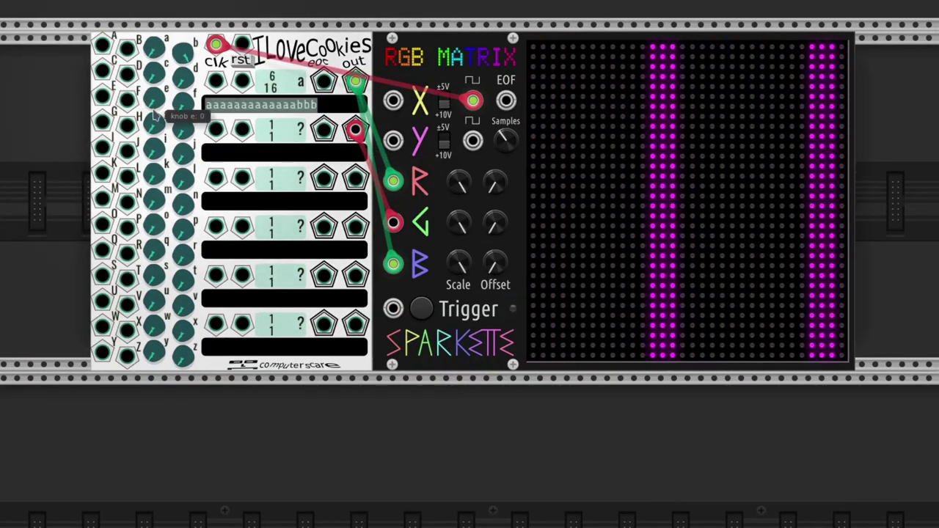
Enter the second ILoveCookies sequence as aaaaaaaaaabbbaaa
{"action": "left_click", "coordinate": [226, 155]}
{"action": "type", "text": "aaaaaaaaaaaaabbb"}
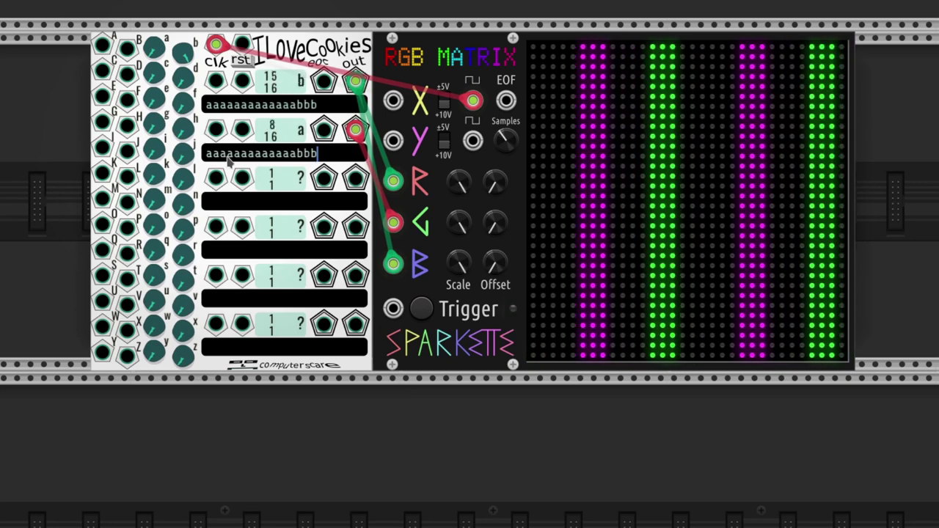
{"action": "type", "text": "aaa"}
{"action": "key", "text": "Left"}
{"action": "key", "text": "Left"}
{"action": "key", "text": "Left"}
{"action": "key", "text": "Left"}
{"action": "key", "text": "Left"}
{"action": "key", "text": "Left"}
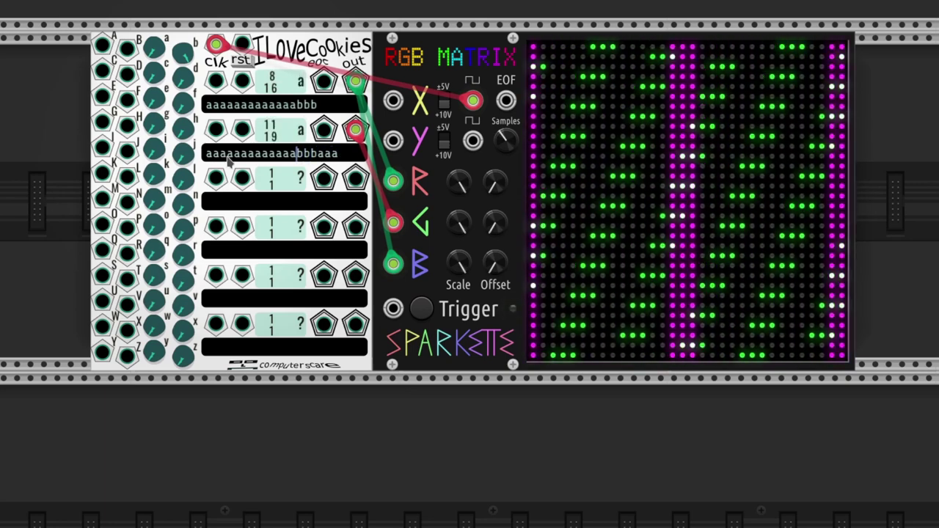
{"action": "key", "text": "BackSpace"}
{"action": "key", "text": "BackSpace"}
{"action": "key", "text": "BackSpace"}
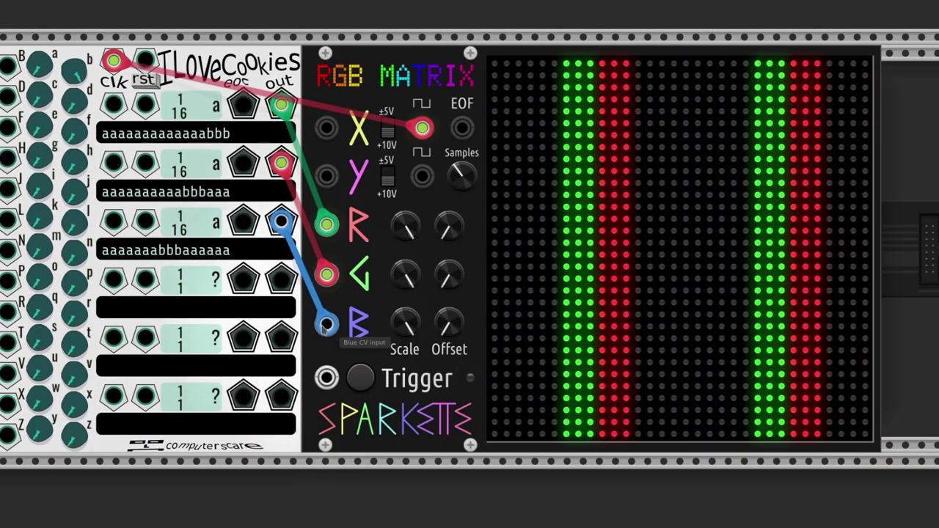
Patch the third sequence's output to the blue input and the RGB Matrix's EOF output to the global reset input
{"action": "left_click_drag", "start_coordinate": [326, 328], "coordinate": [327, 328]}
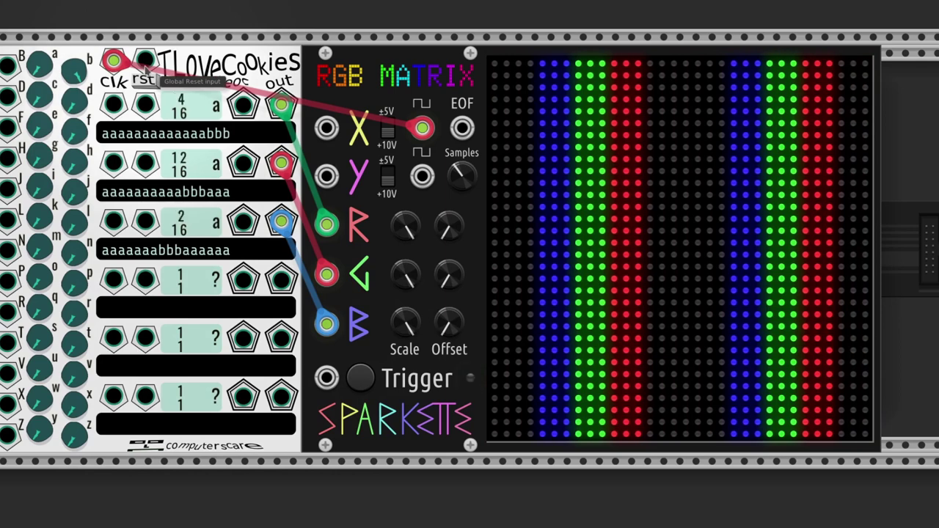
{"action": "left_click_drag", "start_coordinate": [146, 60], "coordinate": [462, 128]}
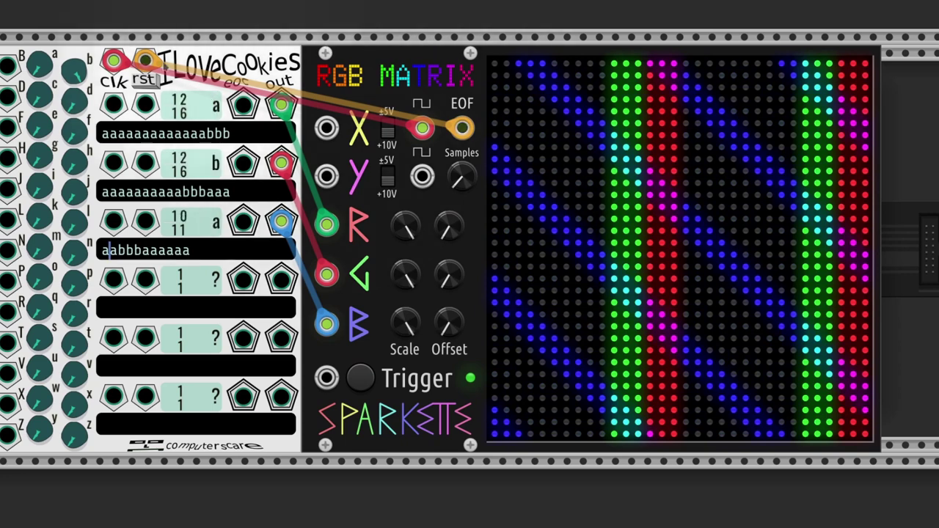
Disconnect the ILoveCookies global reset and raise the RGB Matrix's Samples setting
{"action": "left_click_drag", "start_coordinate": [142, 59], "coordinate": [182, 32]}
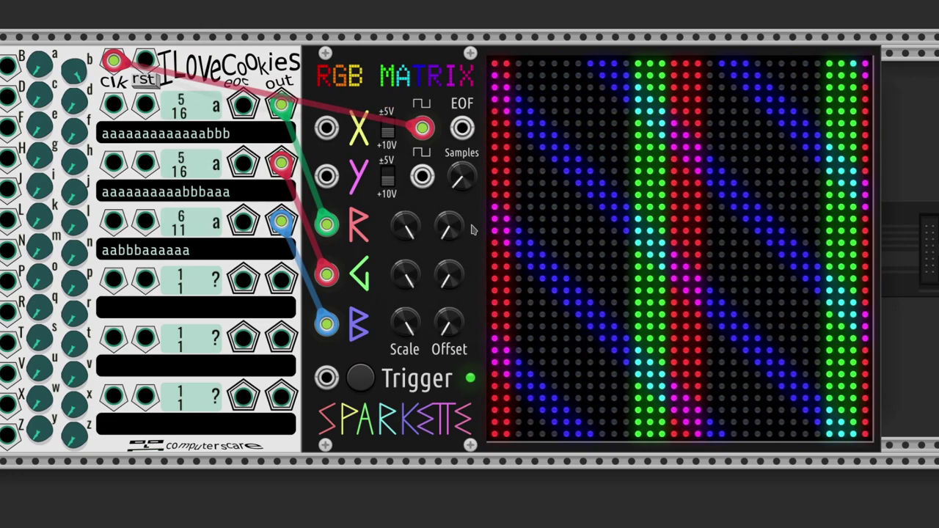
{"action": "left_click_drag", "start_coordinate": [461, 176], "coordinate": [461, 110]}
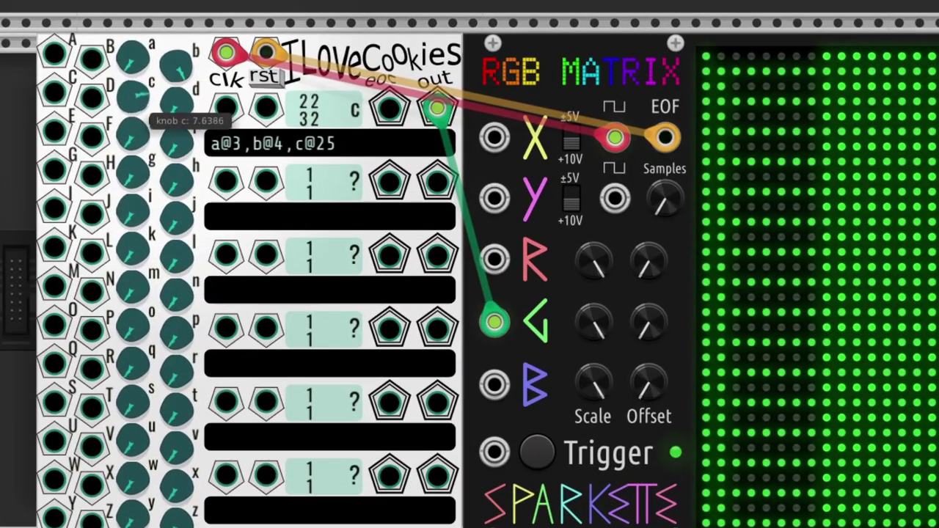
Vary ILoveCookies knob c to change the level used for c in the sequences
{"action": "left_click_drag", "start_coordinate": [134, 97], "coordinate": [132, 121]}
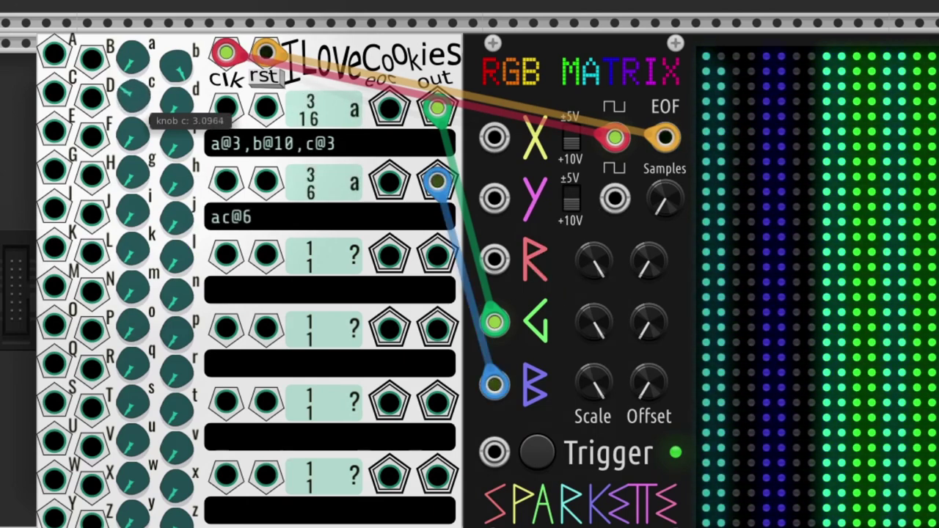
{"action": "left_click_drag", "start_coordinate": [132, 121], "coordinate": [132, 132]}
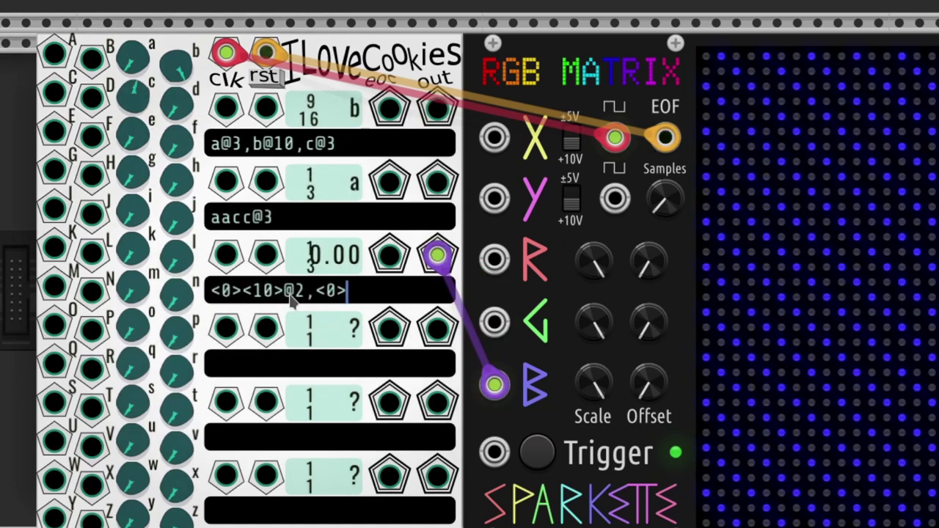
Complete the third sequence as <0><10>@2,<0><5>@3 and enter {ab},a@5 as the second sequence
{"action": "type", "text": "<5>@3"}
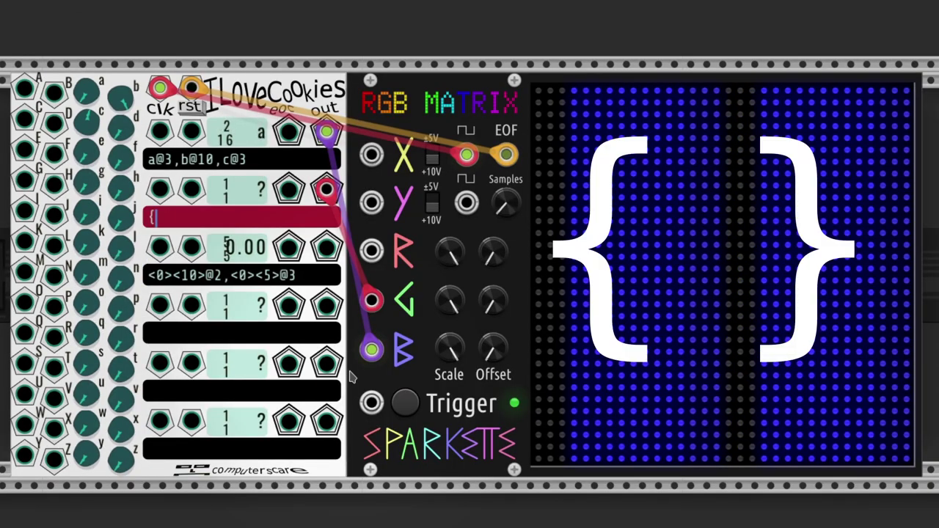
{"action": "type", "text": "b"}
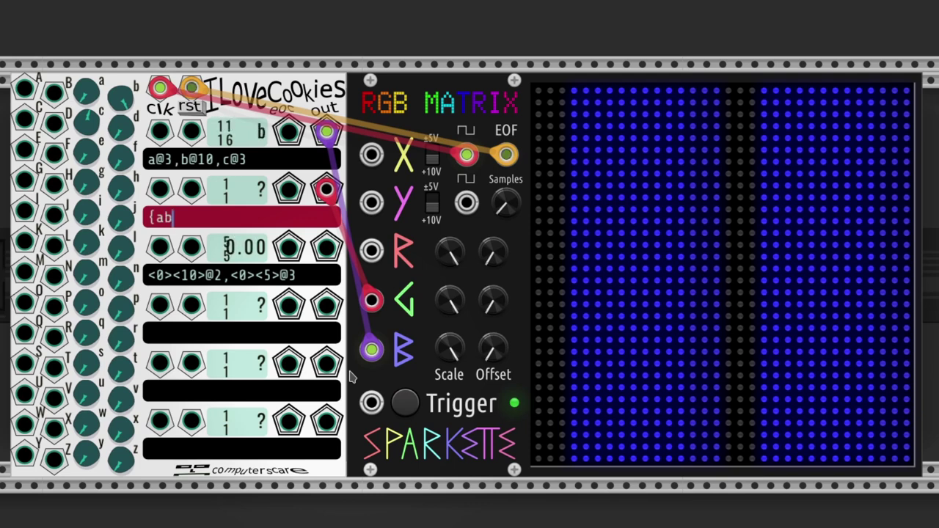
{"action": "type", "text": "},a@5"}
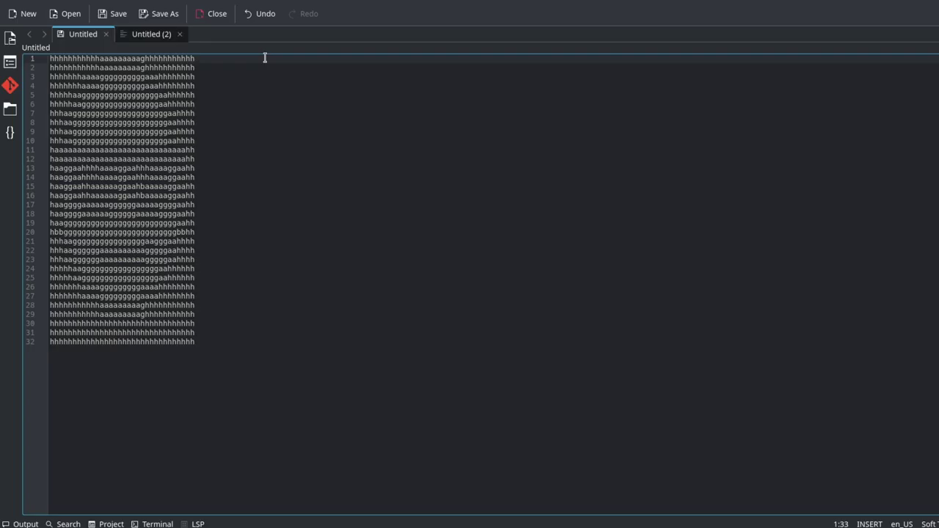
Remove the line breaks from the 32-line letter image in the untitled text document so it forms a single line
{"action": "key", "text": "Delete"}
{"action": "key", "text": "Delete"}
{"action": "key", "text": "Delete"}
{"action": "key", "text": "Delete"}
{"action": "key", "text": "Delete"}
{"action": "key", "text": "Delete"}
{"action": "key", "text": "Delete"}
{"action": "key", "text": "Delete"}
{"action": "key", "text": "Delete"}
{"action": "key", "text": "Delete"}
{"action": "key", "text": "Delete"}
{"action": "key", "text": "Delete"}
{"action": "key", "text": "Delete"}
{"action": "key", "text": "Delete"}
{"action": "key", "text": "Delete"}
{"action": "key", "text": "Delete"}
{"action": "key", "text": "Delete"}
{"action": "key", "text": "Delete"}
{"action": "key", "text": "Delete"}
{"action": "key", "text": "Delete"}
{"action": "key", "text": "Delete"}
{"action": "key", "text": "Delete"}
{"action": "key", "text": "Delete"}
{"action": "key", "text": "Delete"}
{"action": "key", "text": "Delete"}
{"action": "key", "text": "Delete"}
{"action": "key", "text": "Delete"}
{"action": "key", "text": "Delete"}
Copy the whole joined text, switch to VCV Rack and paste it into the first ILoveCookies sequence
{"action": "key", "text": "ctrl+a"}
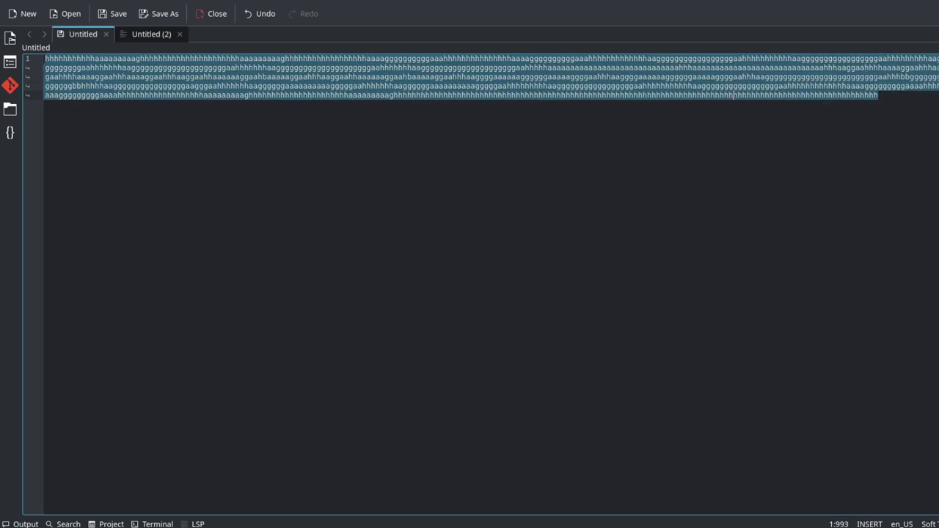
{"action": "key", "text": "alt+Tab"}
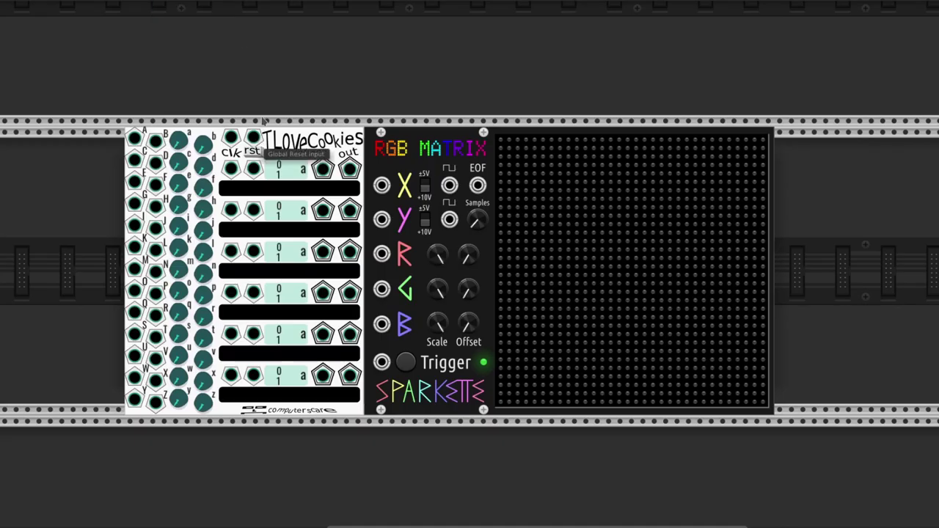
{"action": "scroll", "coordinate": [263, 118], "scroll_direction": "down", "scroll_amount": 2}
{"action": "scroll", "coordinate": [264, 118], "scroll_direction": "up", "scroll_amount": 2}
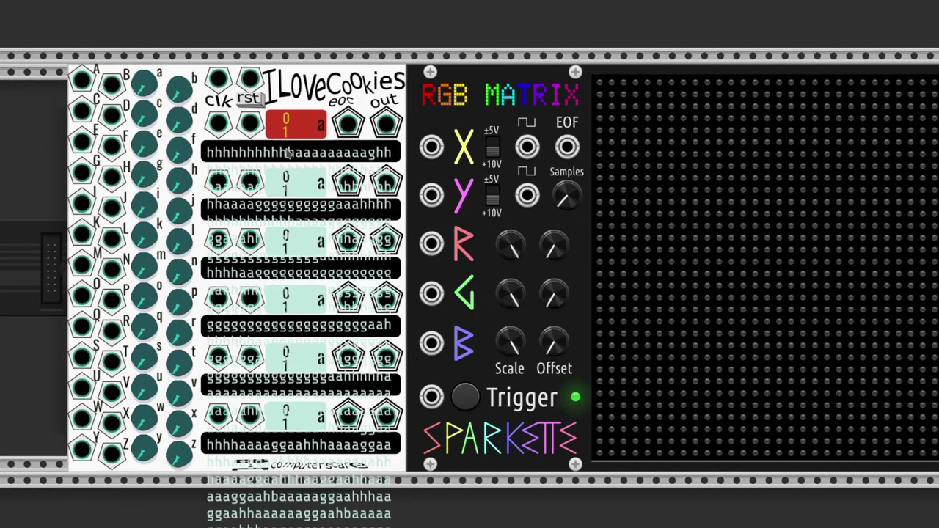
Vary ILoveCookies knob h to adjust the brightness of the h pixels in the green image
{"action": "scroll", "coordinate": [317, 204], "scroll_direction": "down", "scroll_amount": 8}
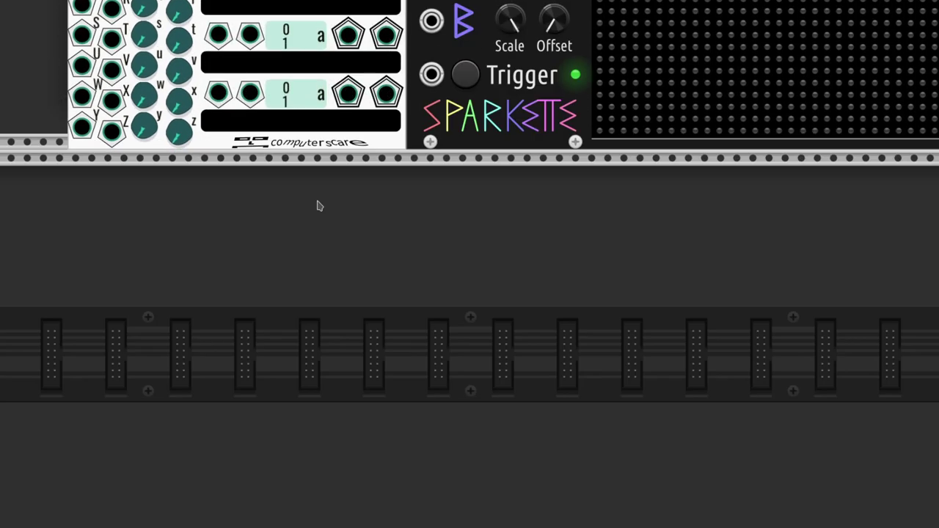
{"action": "scroll", "coordinate": [317, 204], "scroll_direction": "up", "scroll_amount": 5}
{"action": "scroll", "coordinate": [317, 203], "scroll_direction": "up", "scroll_amount": 3}
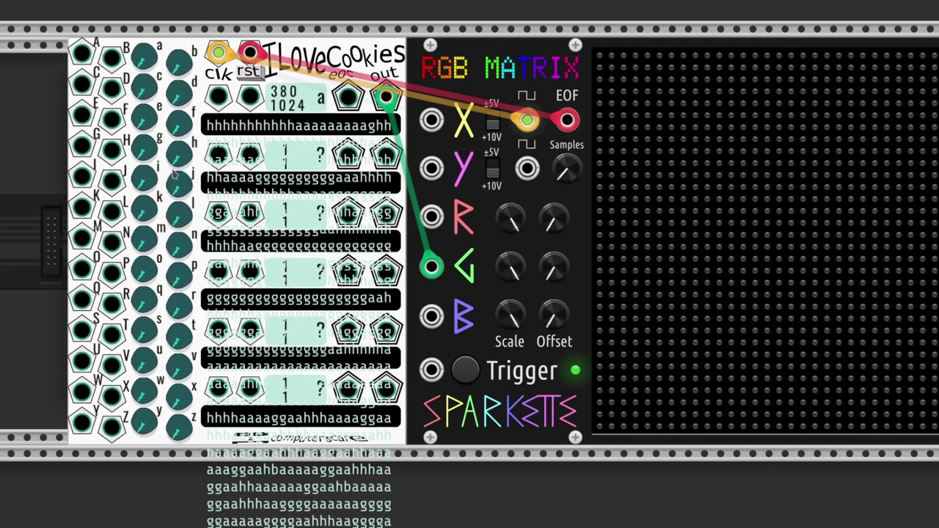
{"action": "left_click_drag", "start_coordinate": [179, 154], "coordinate": [179, 81]}
{"action": "left_click_drag", "start_coordinate": [179, 154], "coordinate": [179, 212]}
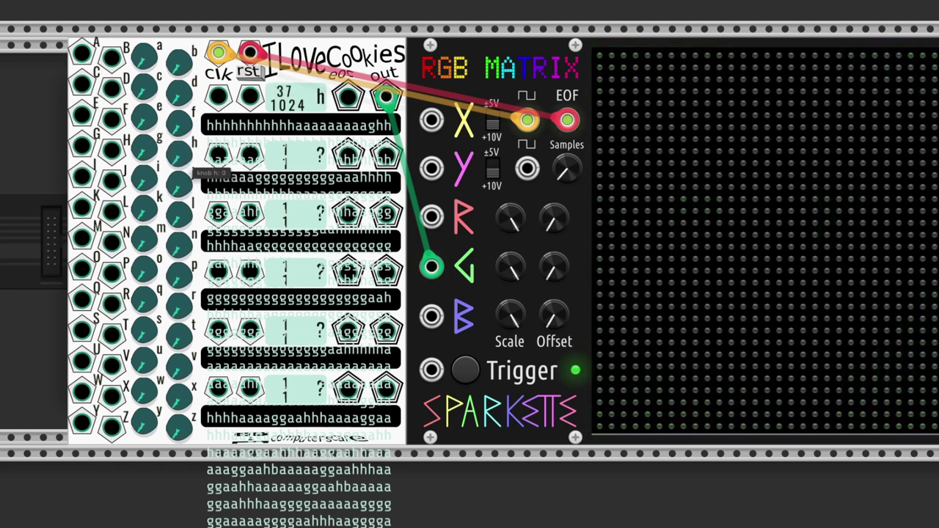
{"action": "left_click_drag", "start_coordinate": [179, 153], "coordinate": [178, 143]}
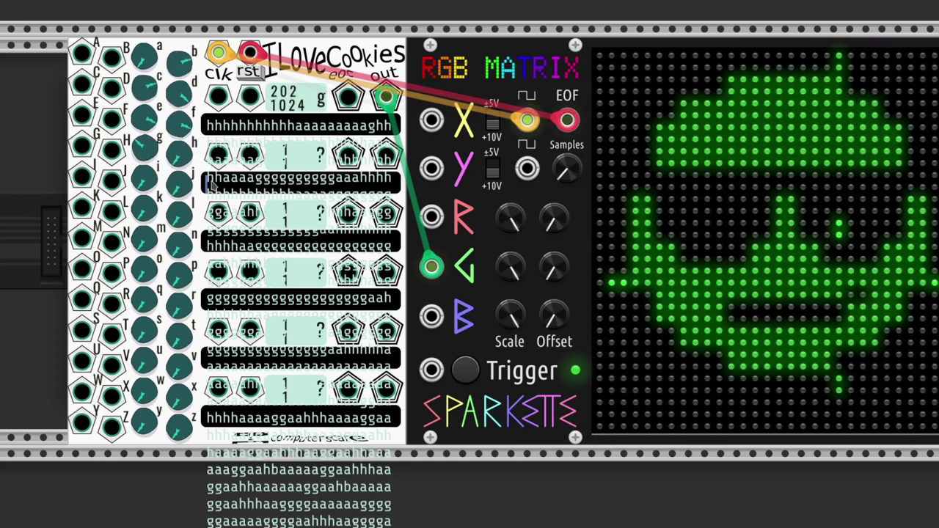
Paste the image text into the second ILoveCookies sequence and connect its output to the RGB Matrix red and blue inputs
{"action": "key", "text": "ctrl+v"}
{"action": "scroll", "coordinate": [212, 186], "scroll_direction": "down", "scroll_amount": 5}
{"action": "left_click_drag", "start_coordinate": [386, 155], "coordinate": [432, 215]}
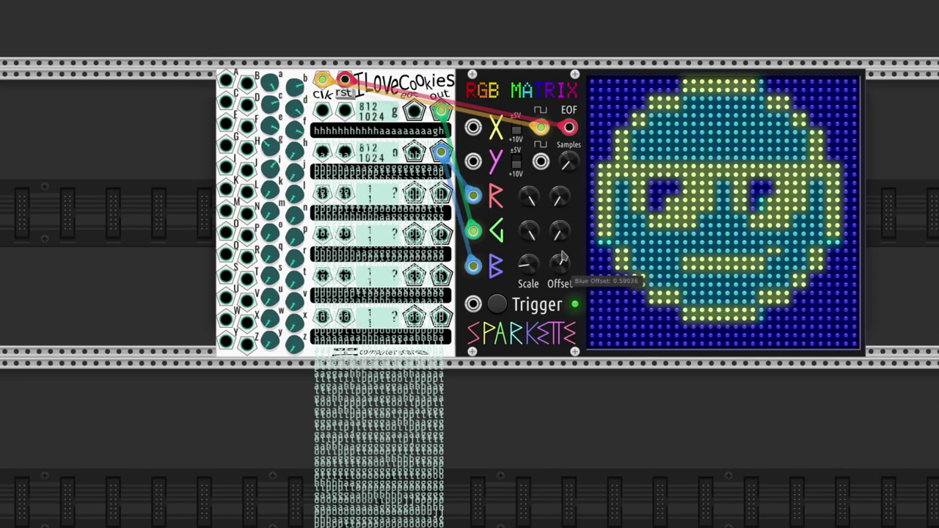
Set the RGB Matrix green offset to about 0.18 and raise its red offset slightly
{"action": "left_click_drag", "start_coordinate": [559, 232], "coordinate": [559, 253]}
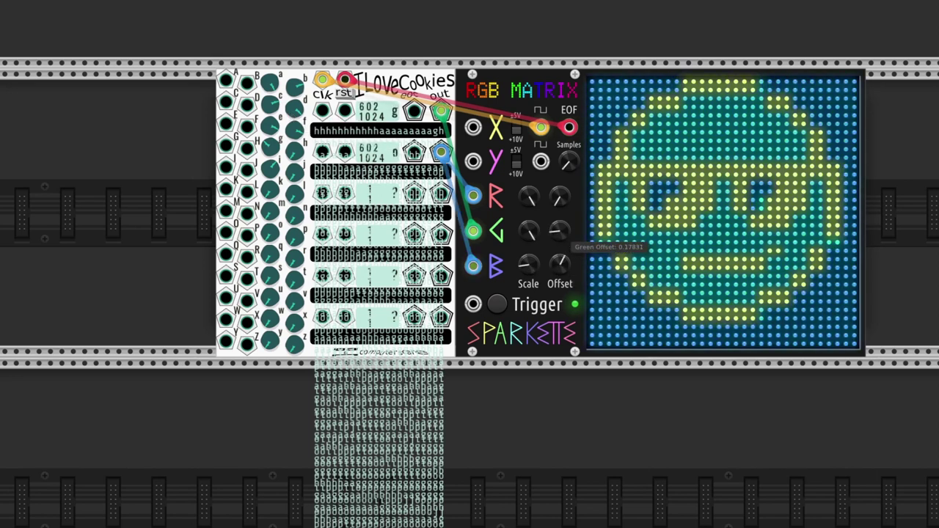
{"action": "left_click_drag", "start_coordinate": [559, 197], "coordinate": [559, 183]}
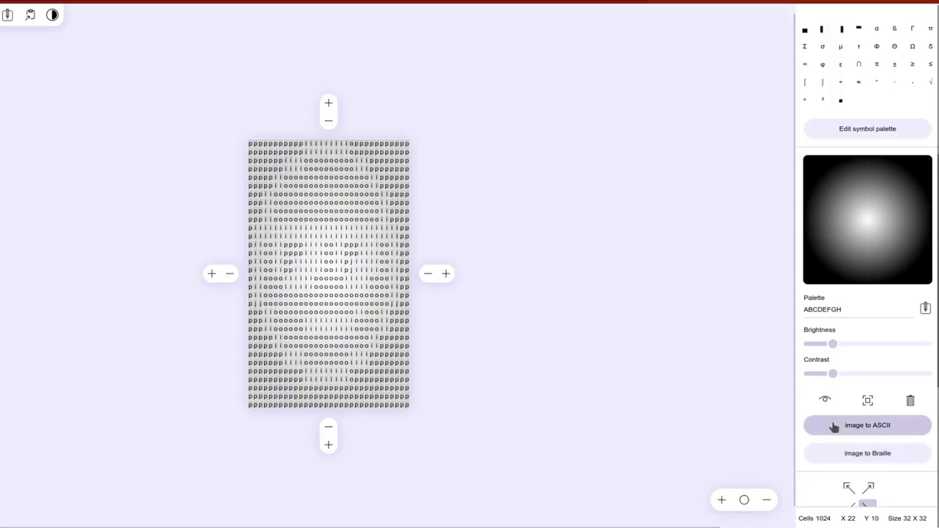
Switch to the ASCII art editor and convert the radial gradient image to ASCII on the 32 x 32 canvas with palette ABCDEFGH
{"action": "left_click", "coordinate": [833, 428]}
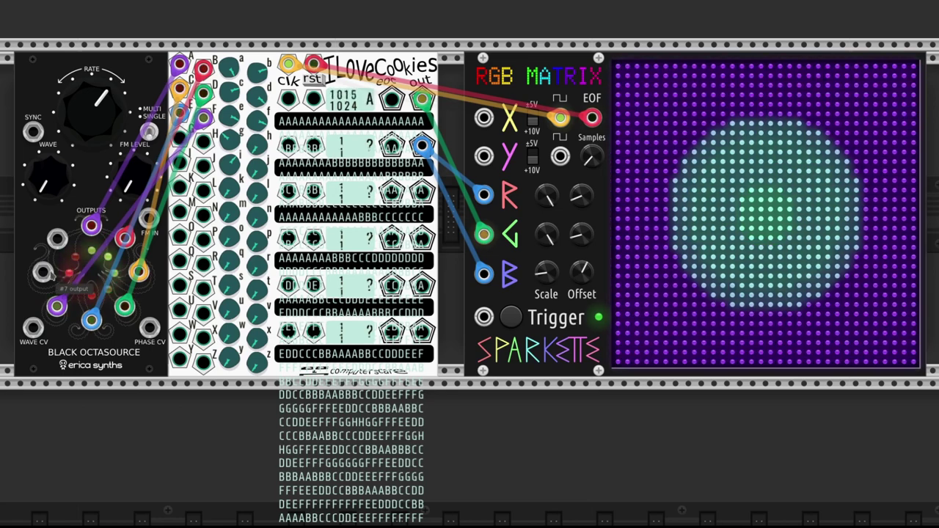
Connect the remaining Black Octasource outputs to ILoveCookies inputs G and H, and increase the Octasource rate
{"action": "left_click_drag", "start_coordinate": [57, 238], "coordinate": [203, 142]}
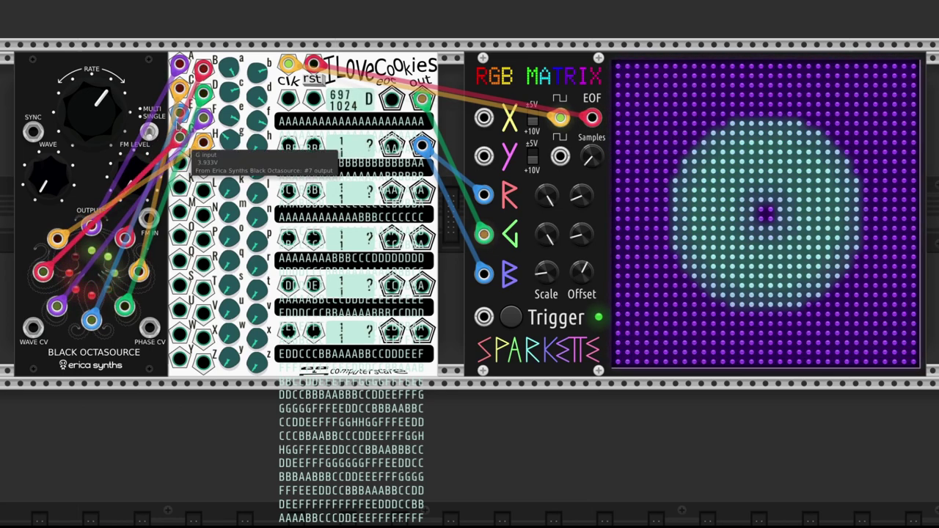
{"action": "left_click_drag", "start_coordinate": [92, 110], "coordinate": [92, 53]}
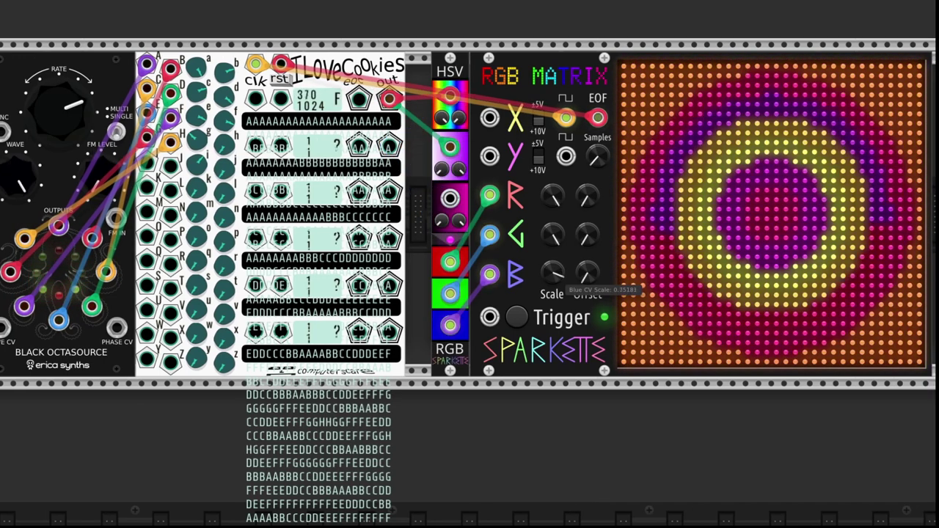
Raise the RGB Matrix blue CV scale in the HSV patch and lower the red offset to 0 in the Matrix88 patch
{"action": "left_click_drag", "start_coordinate": [552, 272], "coordinate": [553, 239]}
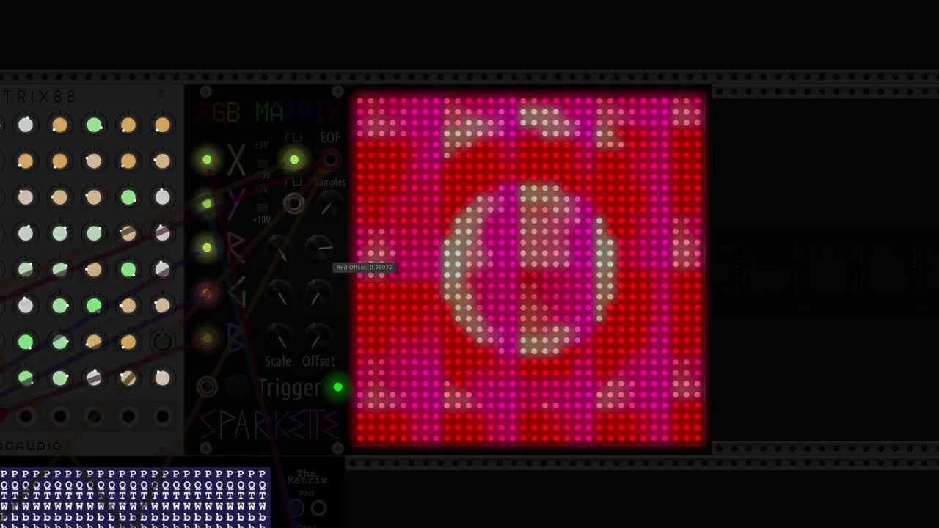
{"action": "left_click_drag", "start_coordinate": [319, 248], "coordinate": [319, 315]}
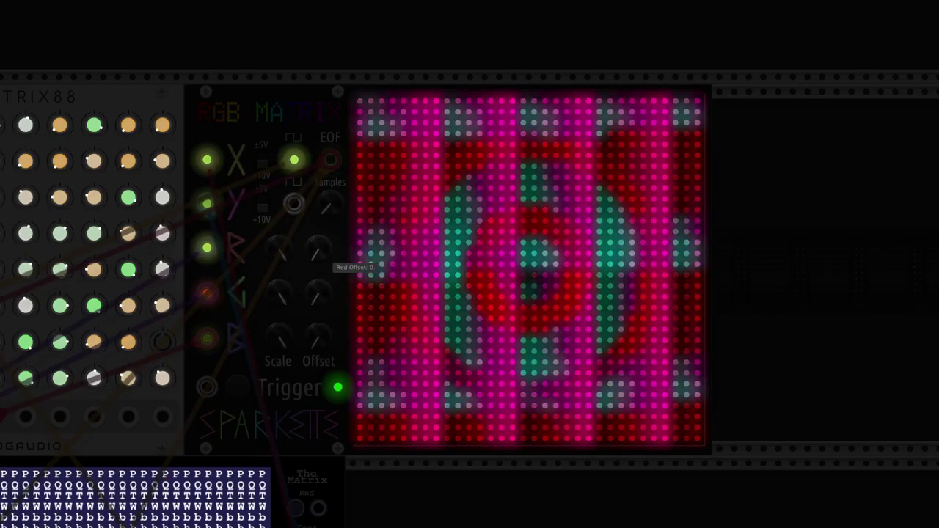
{"action": "mouse_move", "coordinate": [280, 248]}
{"action": "left_mouse_down"}
{"action": "mouse_move", "coordinate": [279, 315]}
{"action": "mouse_move", "coordinate": [280, 248]}
{"action": "left_mouse_up"}
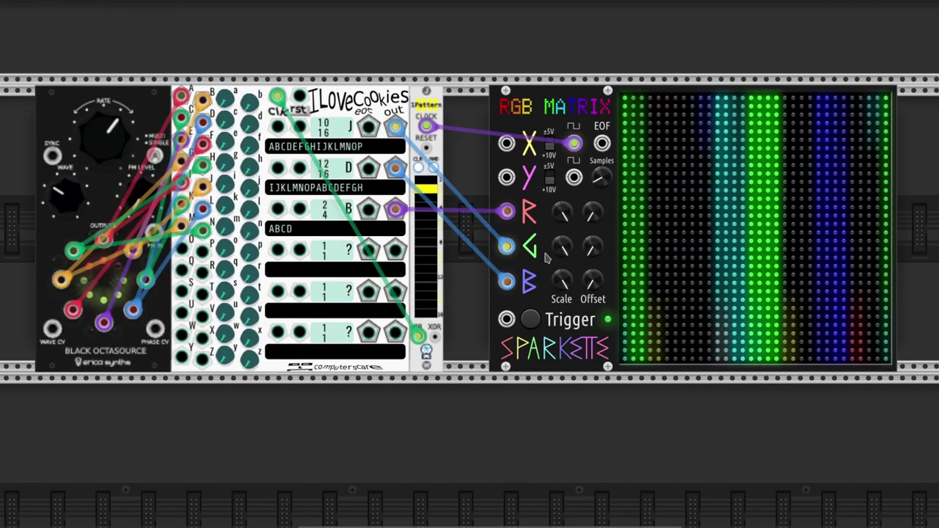
Place the CVD delay between the 8:1 switch and RGB Matrix, feeding green from the delay and red and blue directly from the switch
{"action": "scroll", "coordinate": [283, 224], "scroll_direction": "down", "scroll_amount": 2}
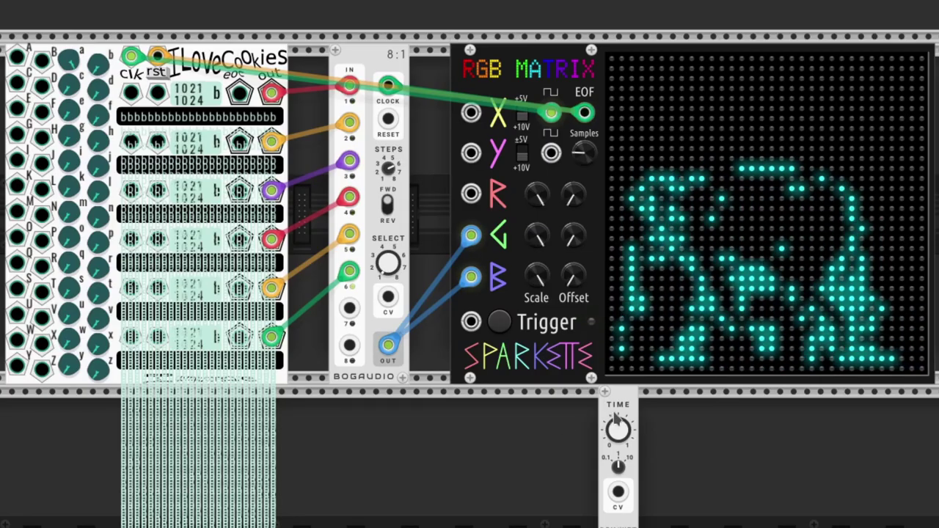
{"action": "left_click_drag", "start_coordinate": [616, 419], "coordinate": [428, 79]}
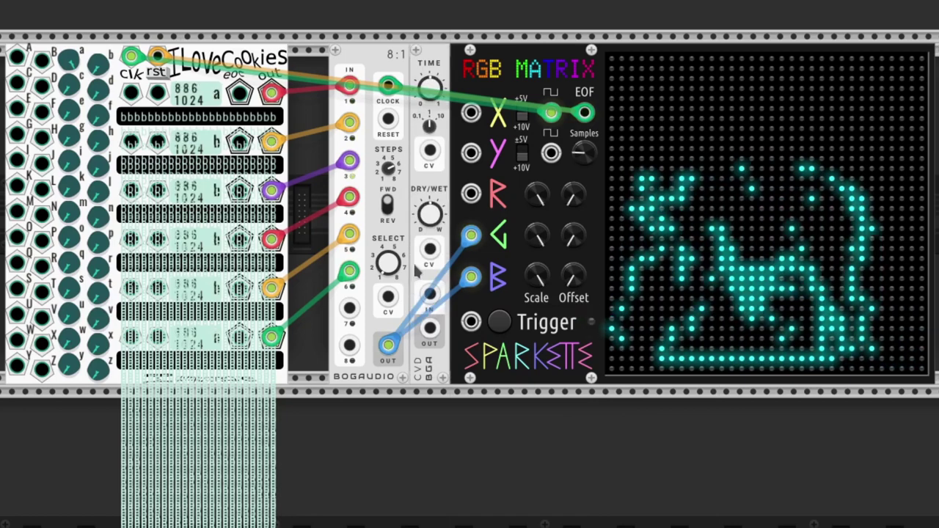
{"action": "mouse_move", "coordinate": [471, 277]}
{"action": "left_mouse_down"}
{"action": "mouse_move", "coordinate": [430, 295]}
{"action": "mouse_move", "coordinate": [434, 329]}
{"action": "mouse_move", "coordinate": [470, 276]}
{"action": "left_mouse_up"}
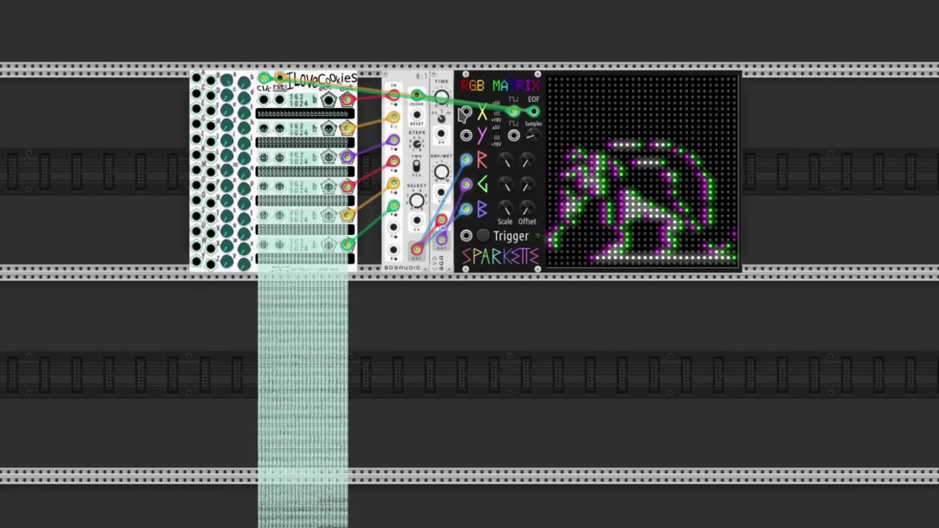
{"action": "scroll", "coordinate": [459, 113], "scroll_direction": "up", "scroll_amount": 3}
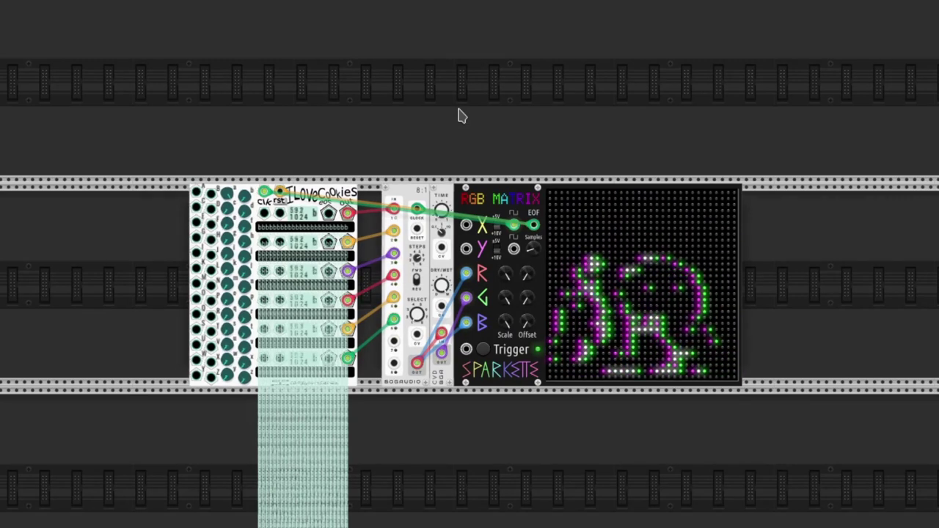
{"action": "scroll", "coordinate": [459, 116], "scroll_direction": "up", "scroll_amount": 2}
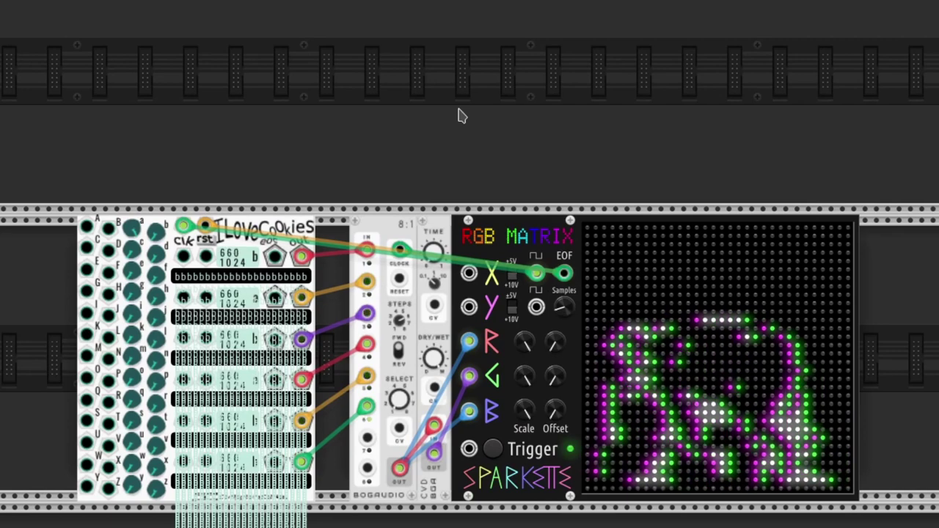